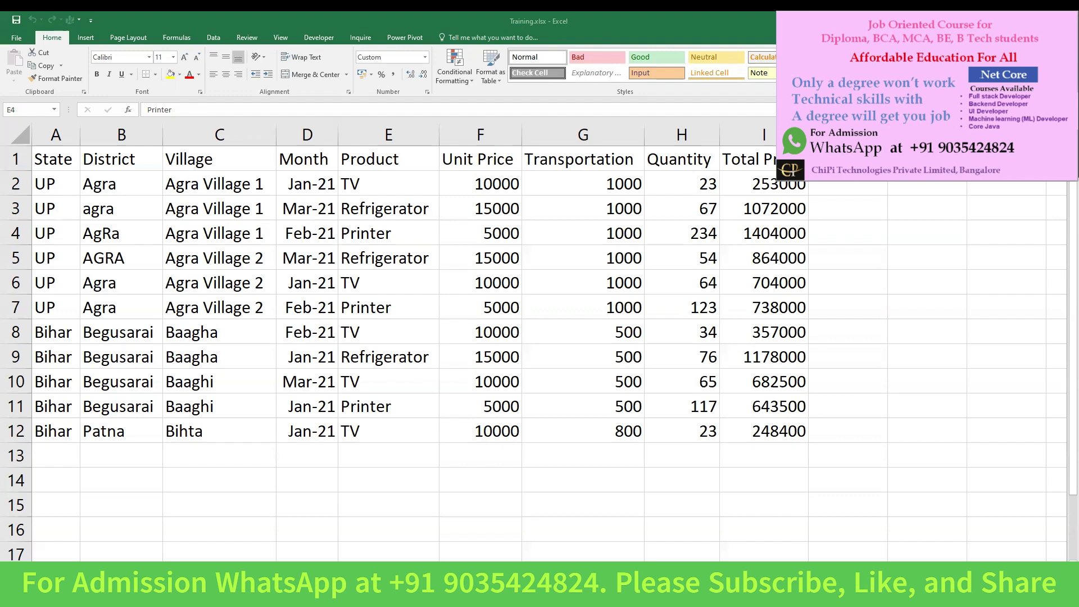
# With the Printer cell E4 selected on the Review tab, bring up the Track Changes options.
pyautogui.moveTo(258, 21)
pyautogui.mouseDown()
pyautogui.moveTo(228, 50)
pyautogui.moveTo(253, 63)
pyautogui.moveTo(269, 20)
pyautogui.moveTo(254, 21)
pyautogui.mouseUp()
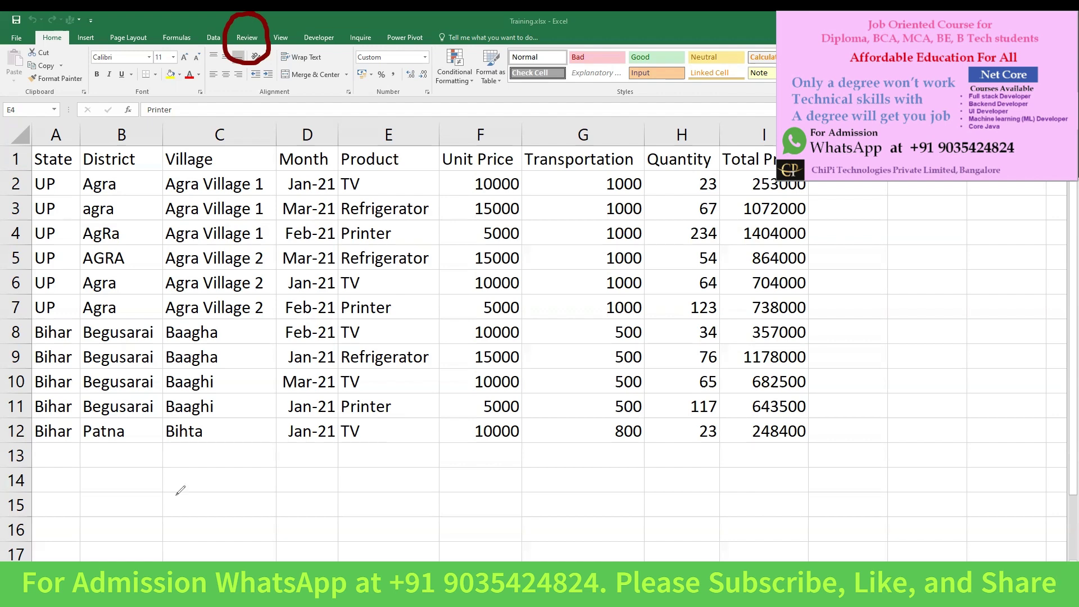
pyautogui.press('Escape')
pyautogui.click(246, 36)
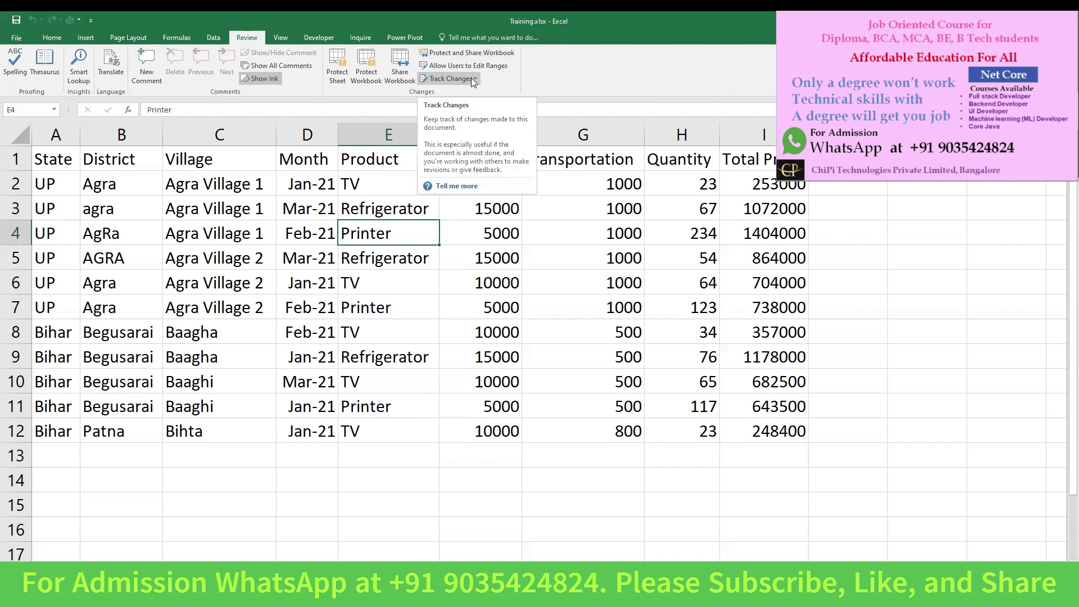
pyautogui.click(359, 258)
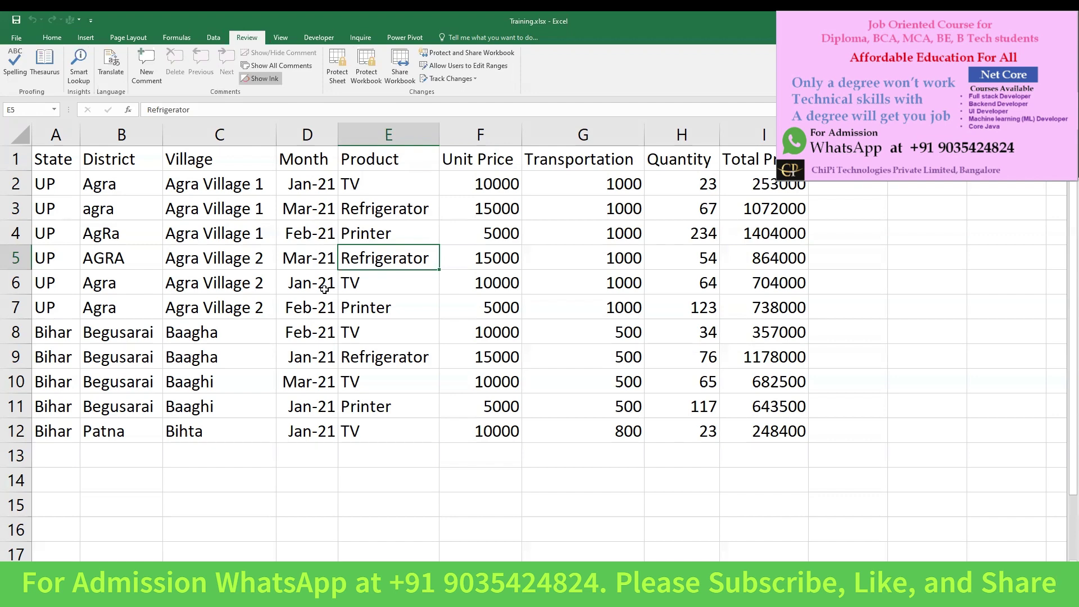
pyautogui.click(355, 235)
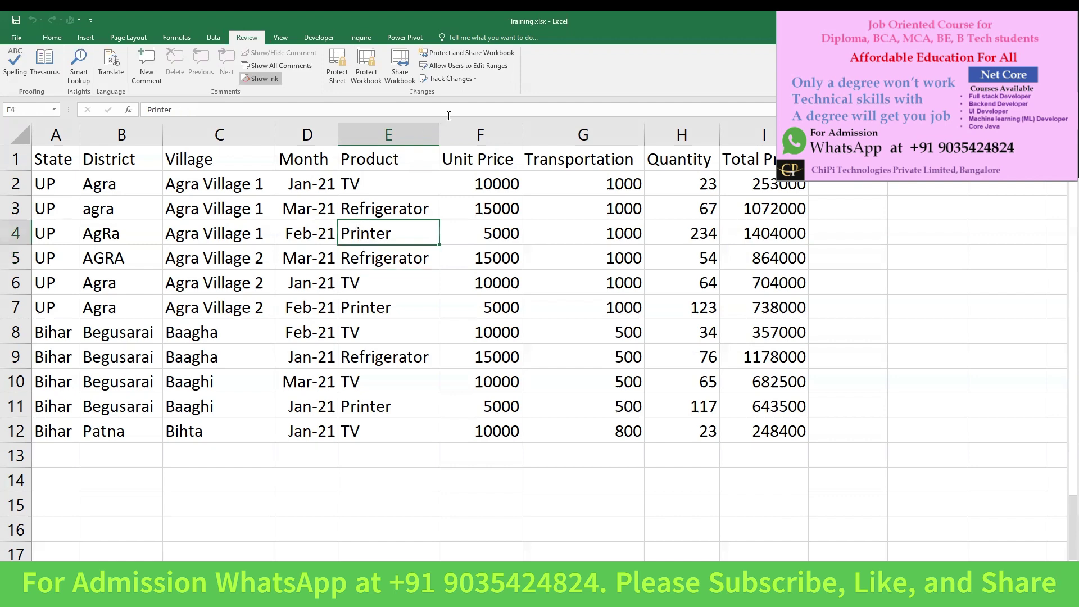
pyautogui.click(473, 79)
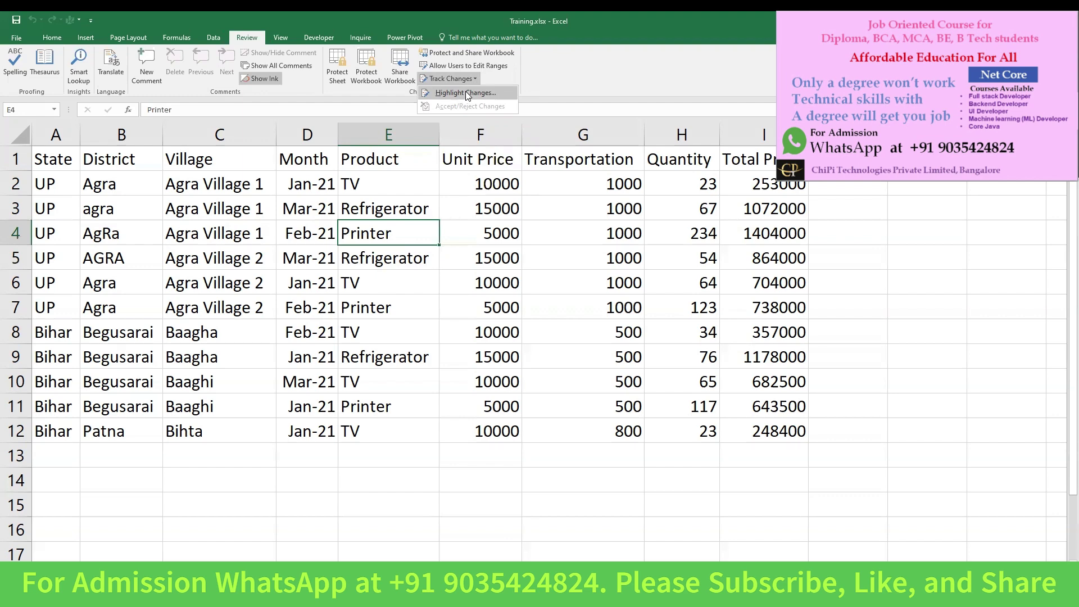
# In Highlight Changes, enable tracking changes while editing, which also shares the workbook.
pyautogui.click(466, 93)
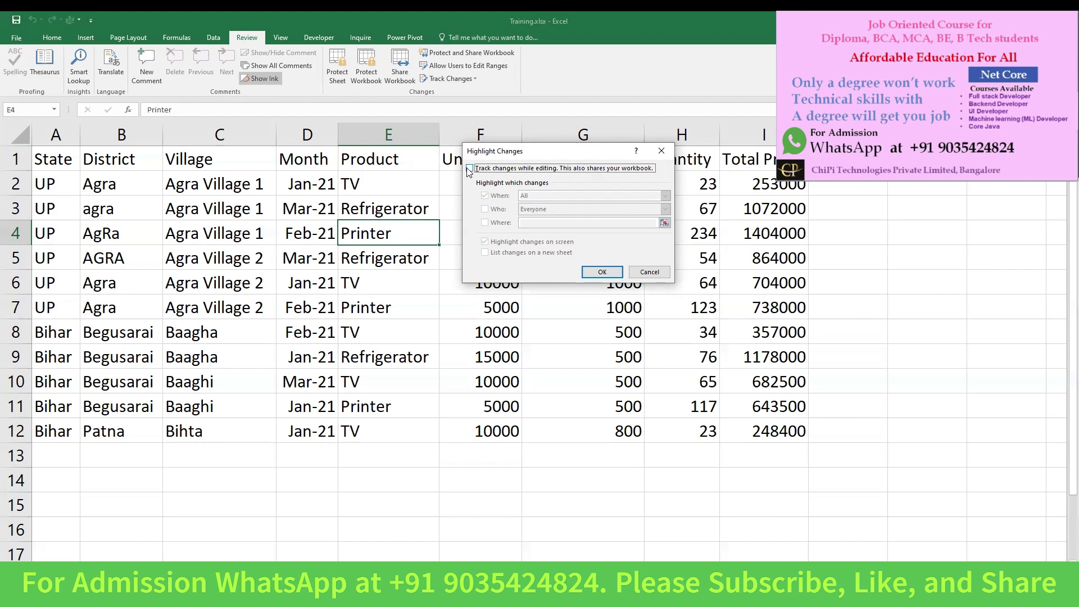
pyautogui.click(470, 169)
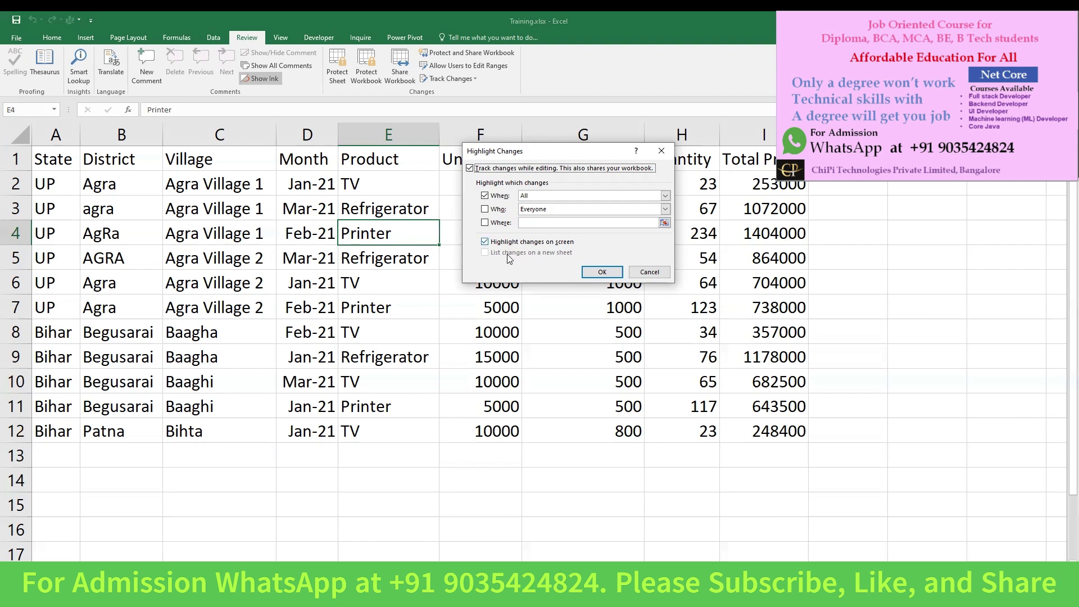
# Confirm the tracking settings and save Training.xlsx as a shared workbook.
pyautogui.click(602, 273)
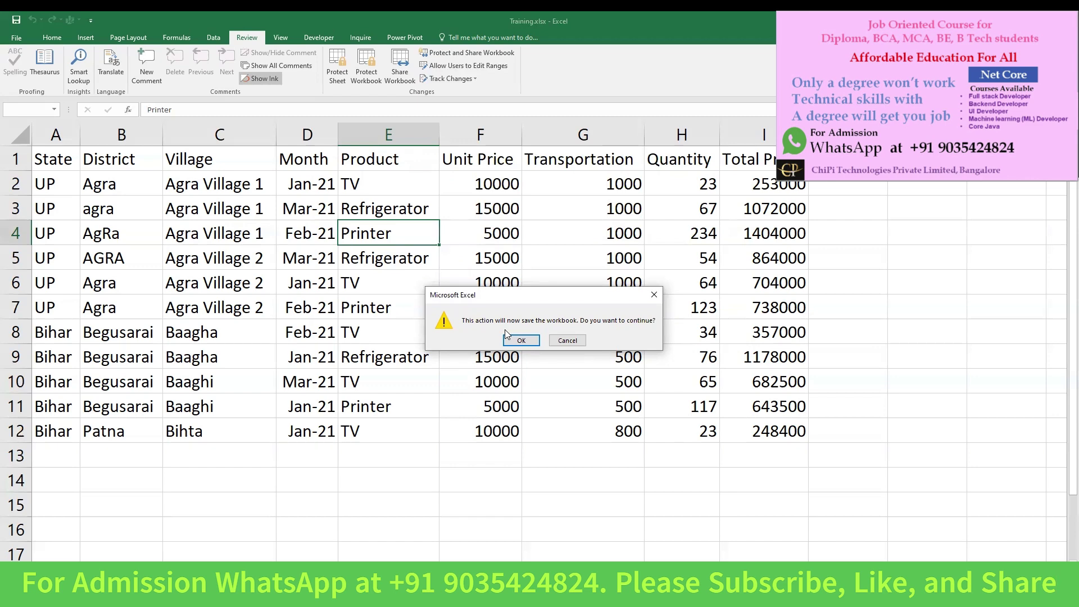
pyautogui.click(520, 341)
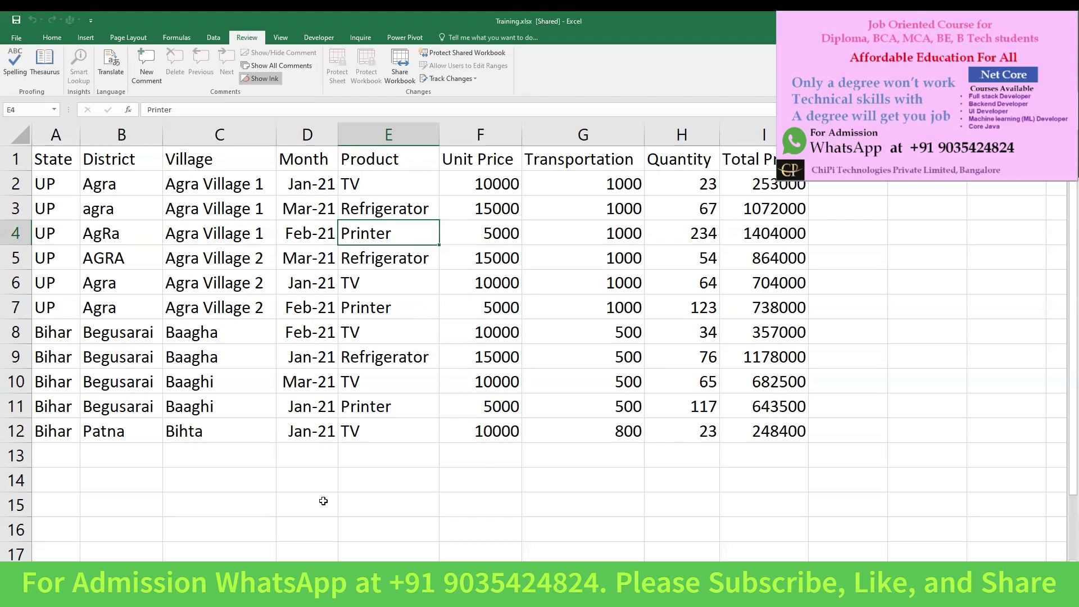
# Replace TV with Printer in cell E6, then select the Printer entry in E11.
pyautogui.moveTo(530, 18); pyautogui.dragTo(570, 13)
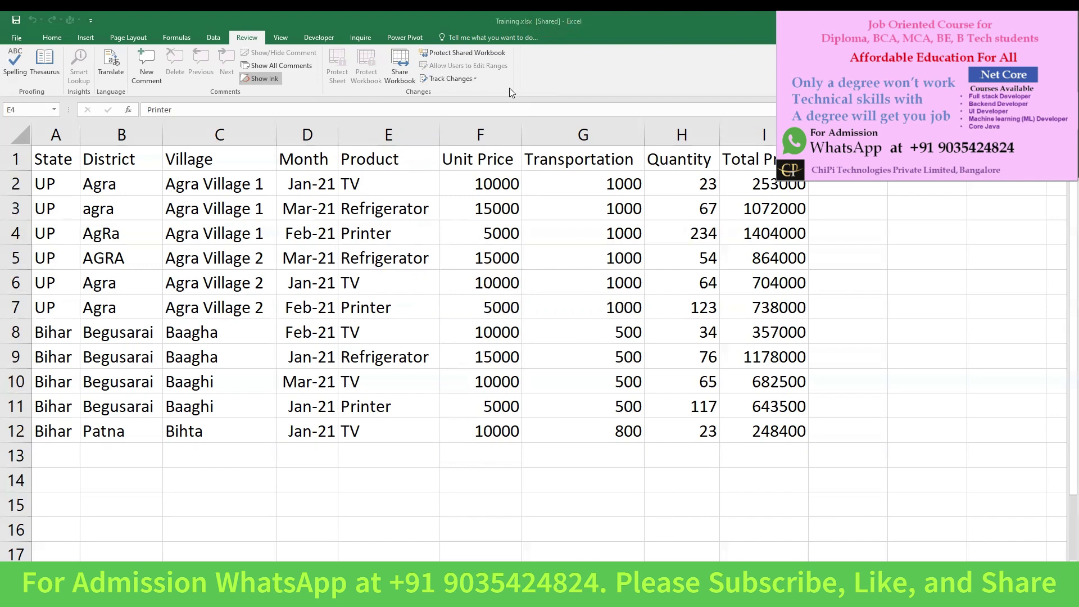
pyautogui.click(378, 284)
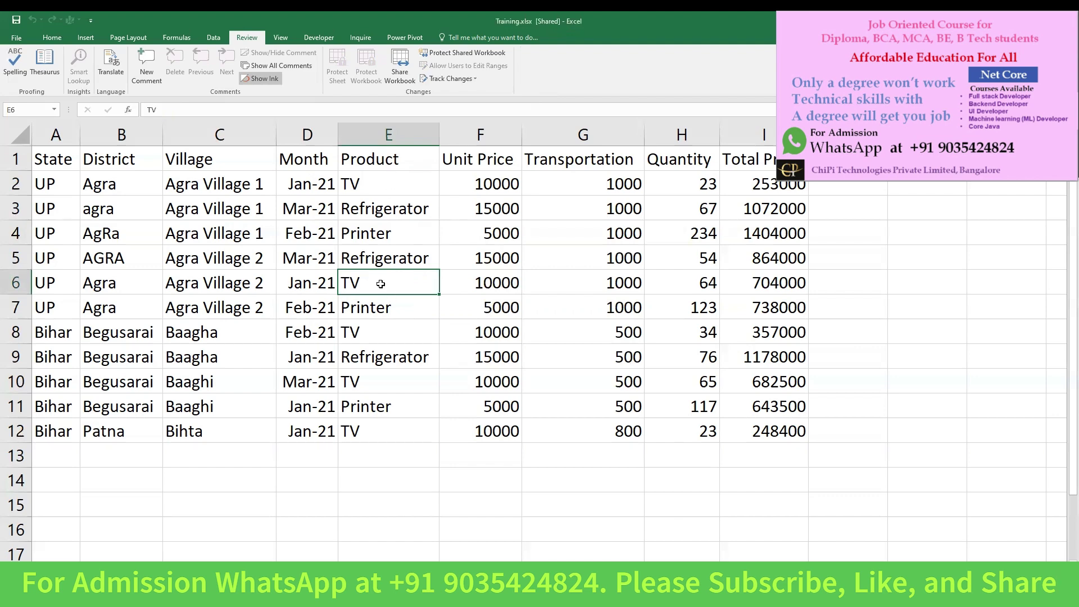
pyautogui.write('Prin')
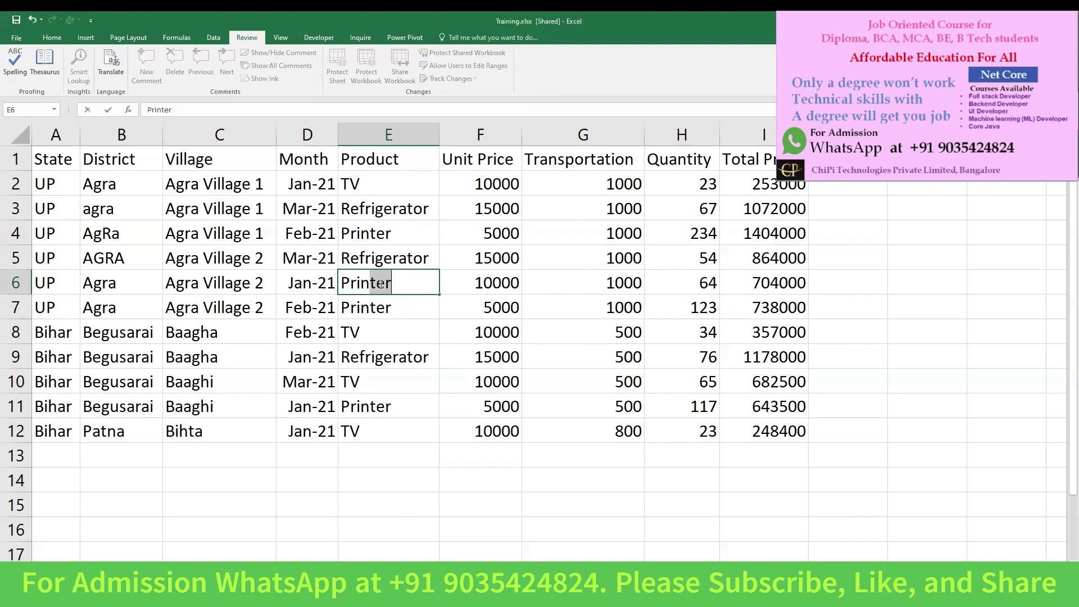
pyautogui.write('ter')
pyautogui.press('Return')
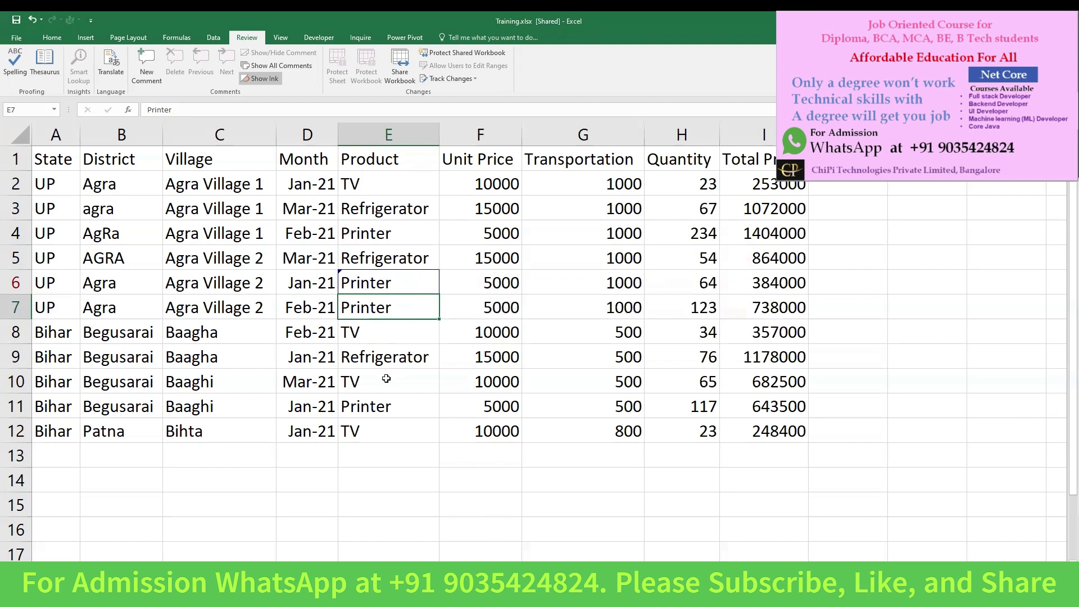
pyautogui.click(393, 405)
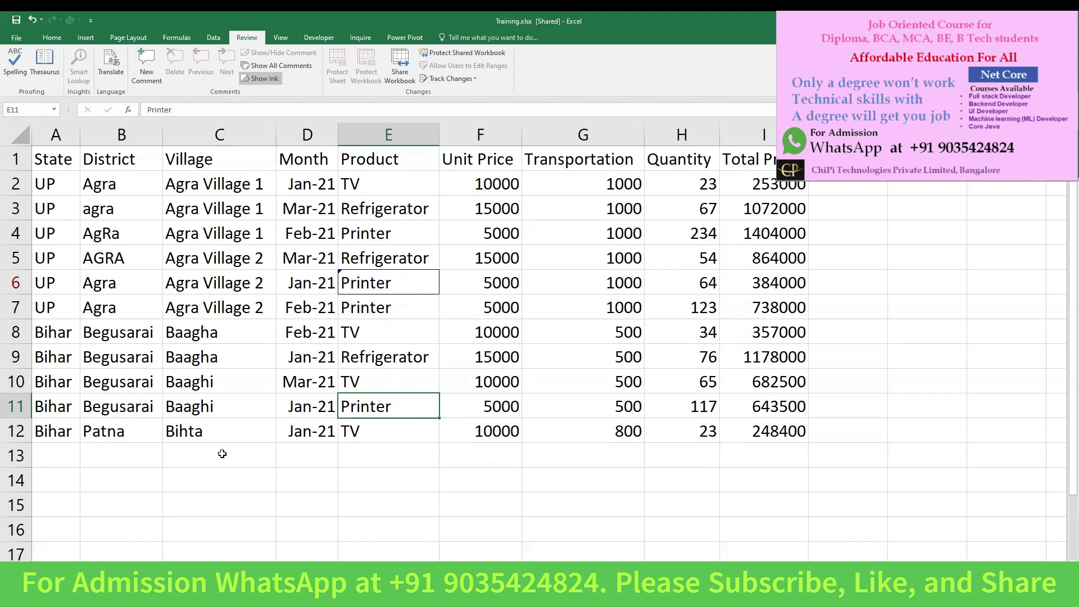
# Delete Baaghi from C10 and insert a blank row at row 11.
pyautogui.click(211, 384)
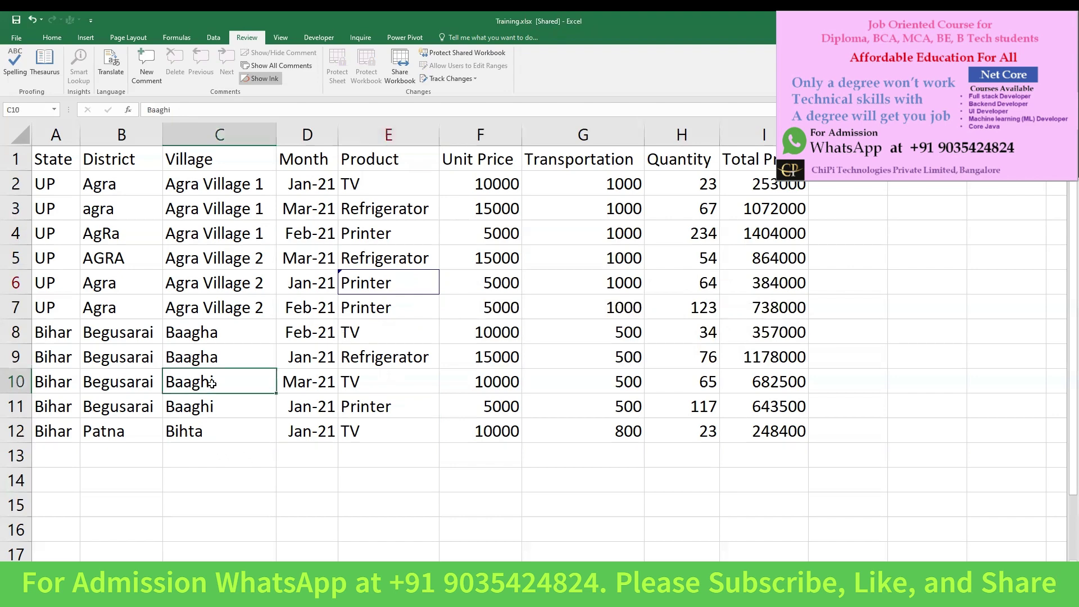
pyautogui.press('Delete')
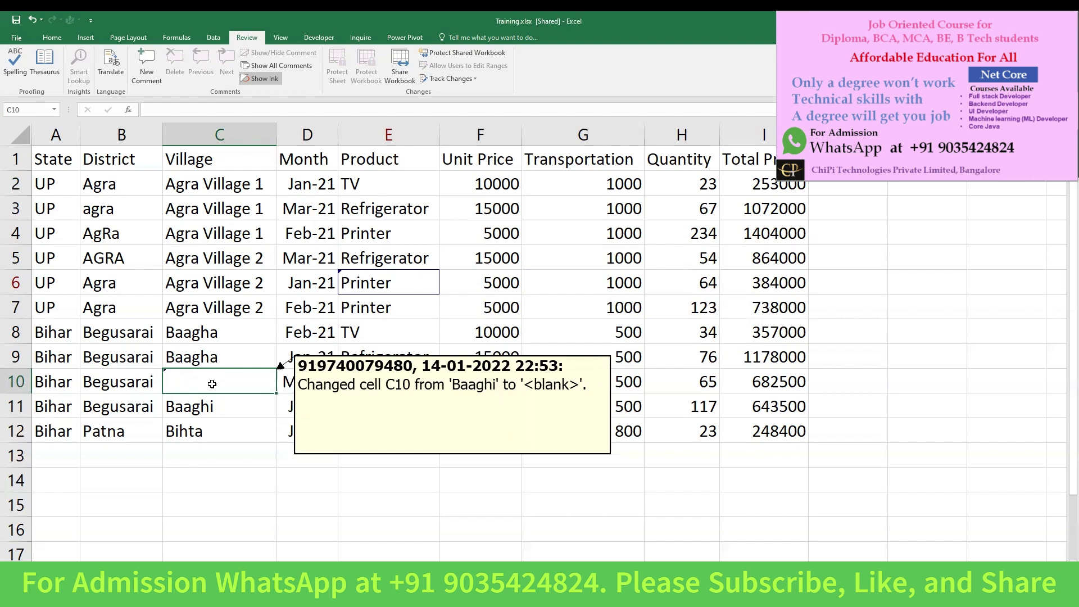
pyautogui.click(14, 408)
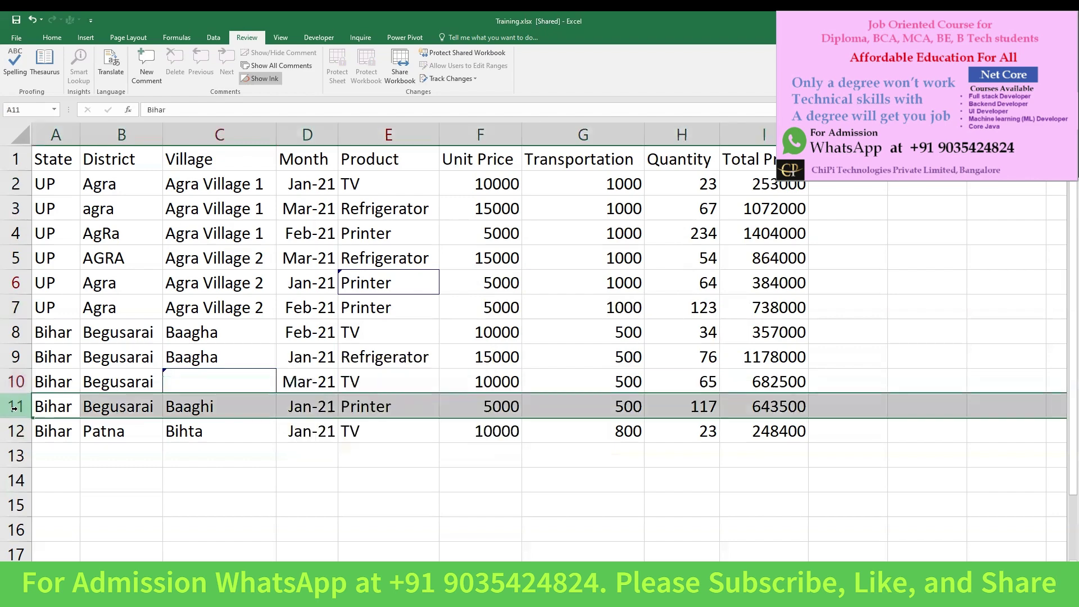
pyautogui.rightClick(16, 407)
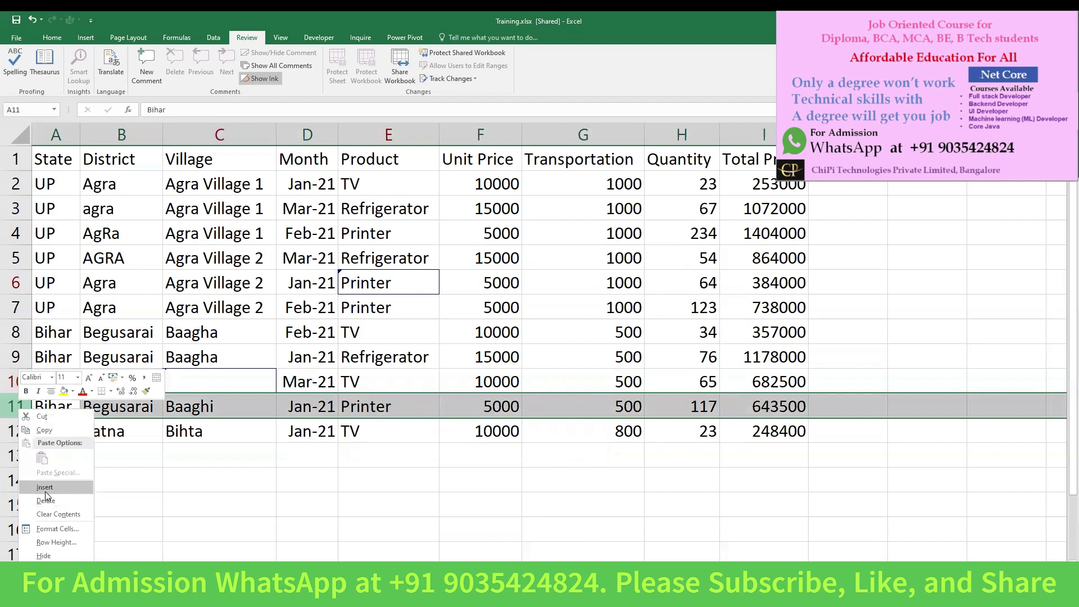
pyautogui.click(47, 489)
pyautogui.click(120, 458)
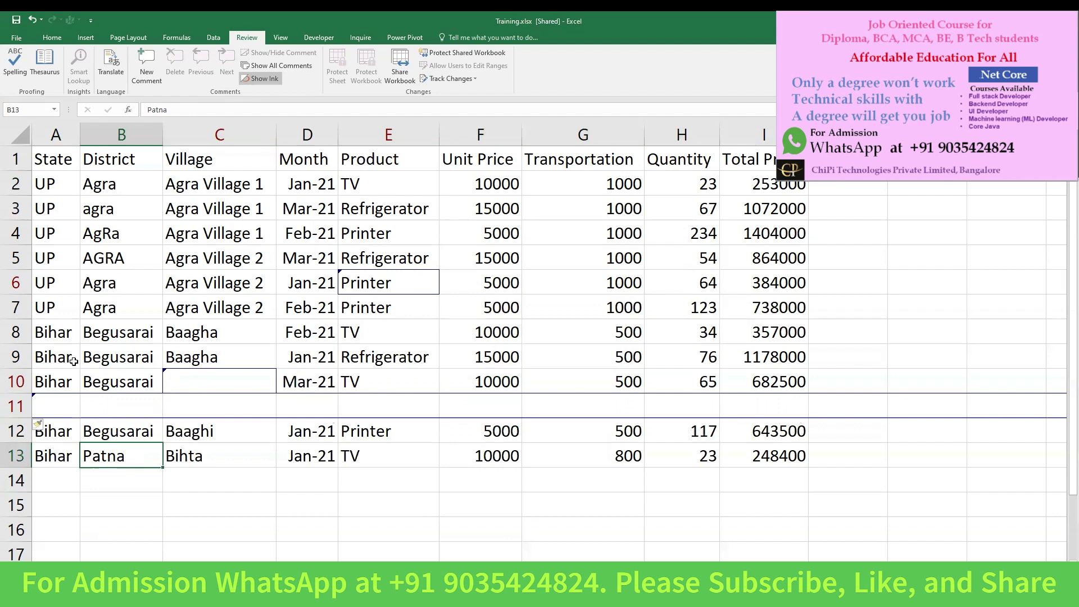
# Copy the Baagha Feb-21 TV row and paste it into blank row 11.
pyautogui.moveTo(56, 331); pyautogui.dragTo(748, 330)
pyautogui.rightClick(749, 334)
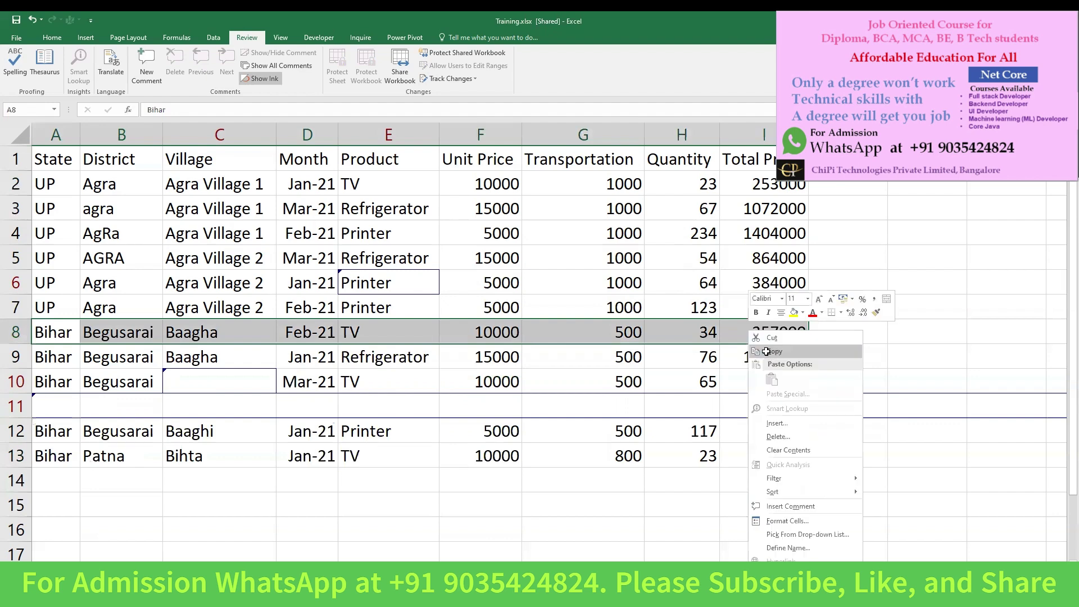
pyautogui.click(767, 351)
pyautogui.click(49, 405)
pyautogui.rightClick(48, 405)
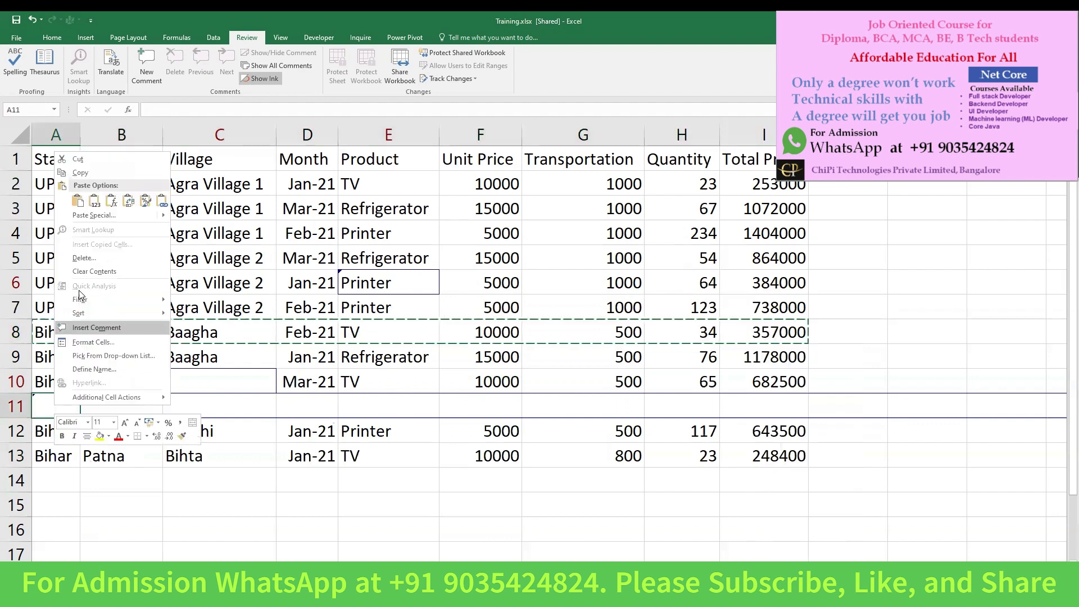
pyautogui.click(78, 201)
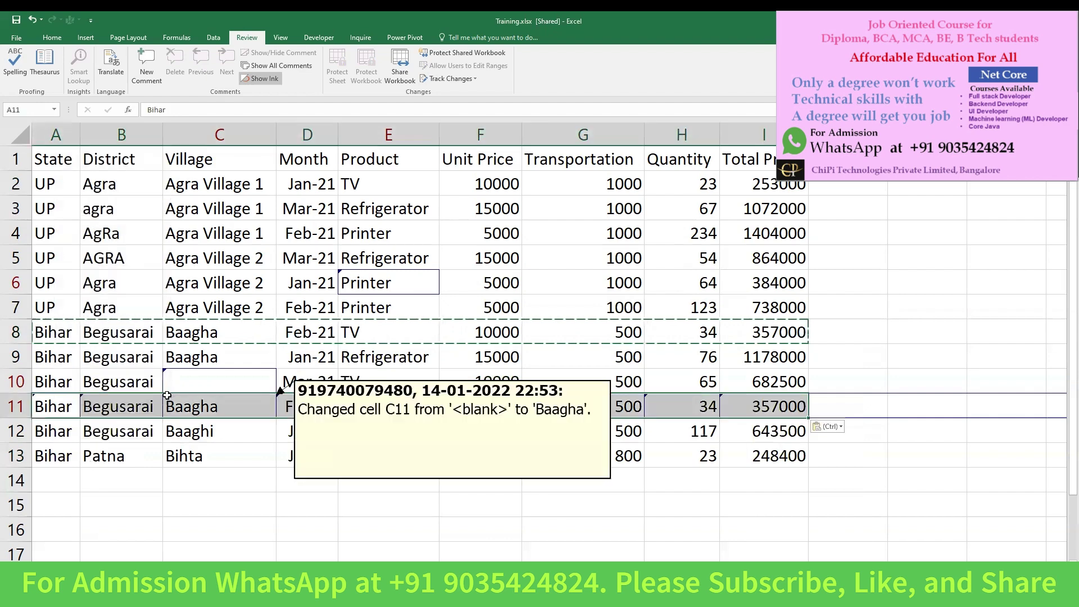
# Delete row 6, the Jan-21 Agra Printer record.
pyautogui.click(21, 280)
pyautogui.rightClick(20, 280)
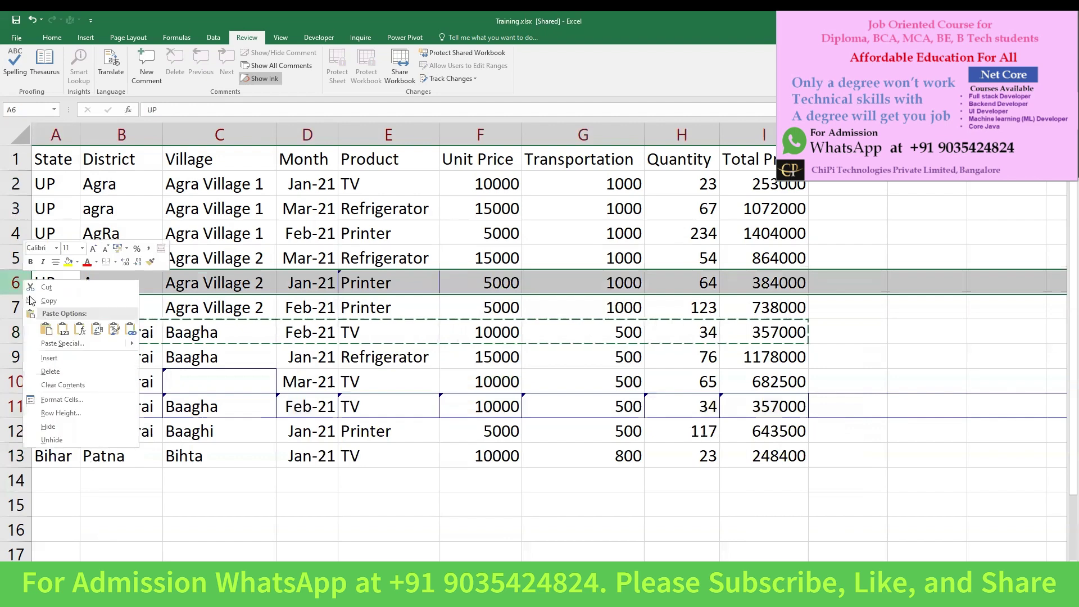
pyautogui.click(51, 373)
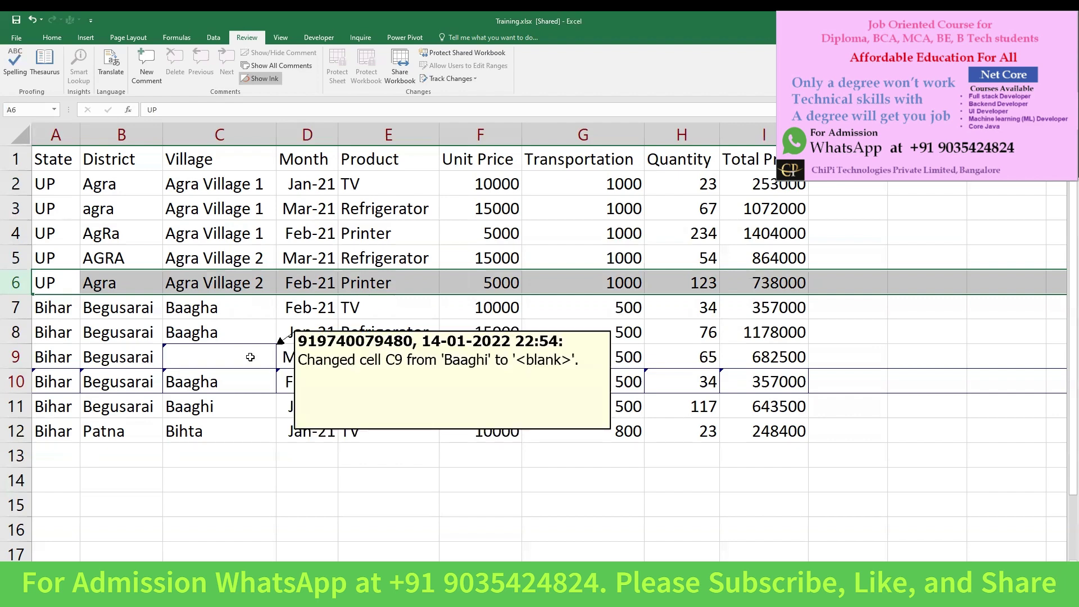
pyautogui.moveTo(362, 285)
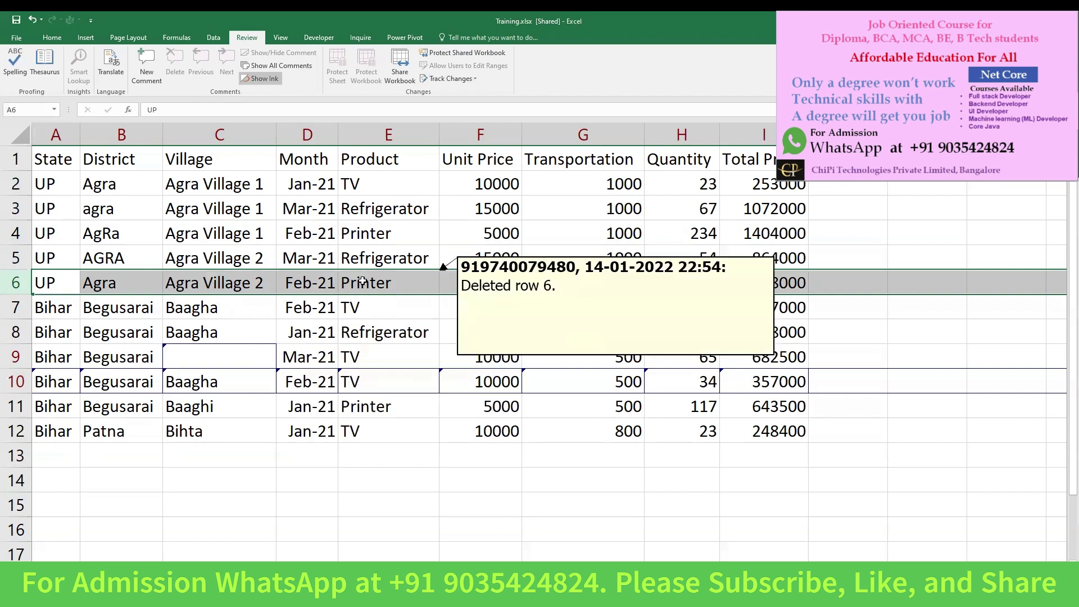
# Change row 7's product from TV to Refrigerator via autocomplete from 'Ref'.
pyautogui.click(362, 285)
pyautogui.click(353, 349)
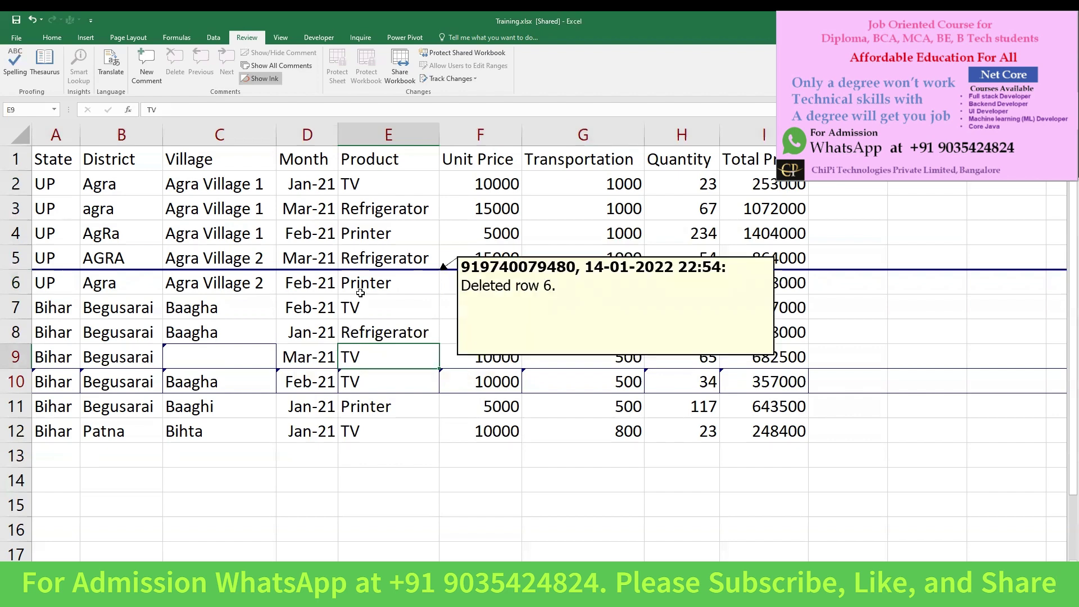
pyautogui.click(363, 309)
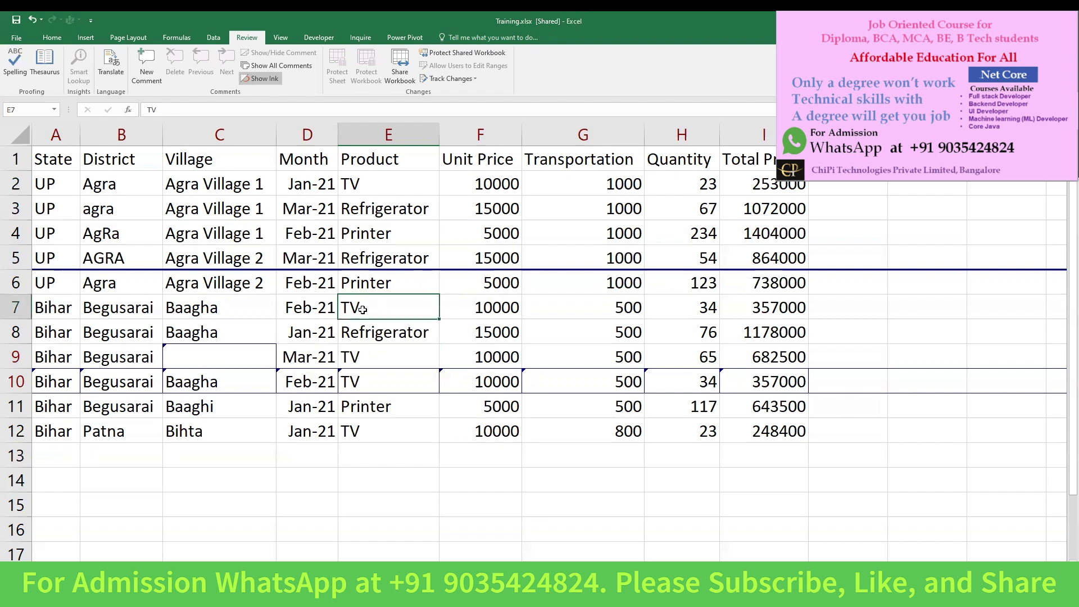
pyautogui.write('Ref')
pyautogui.press('Return')
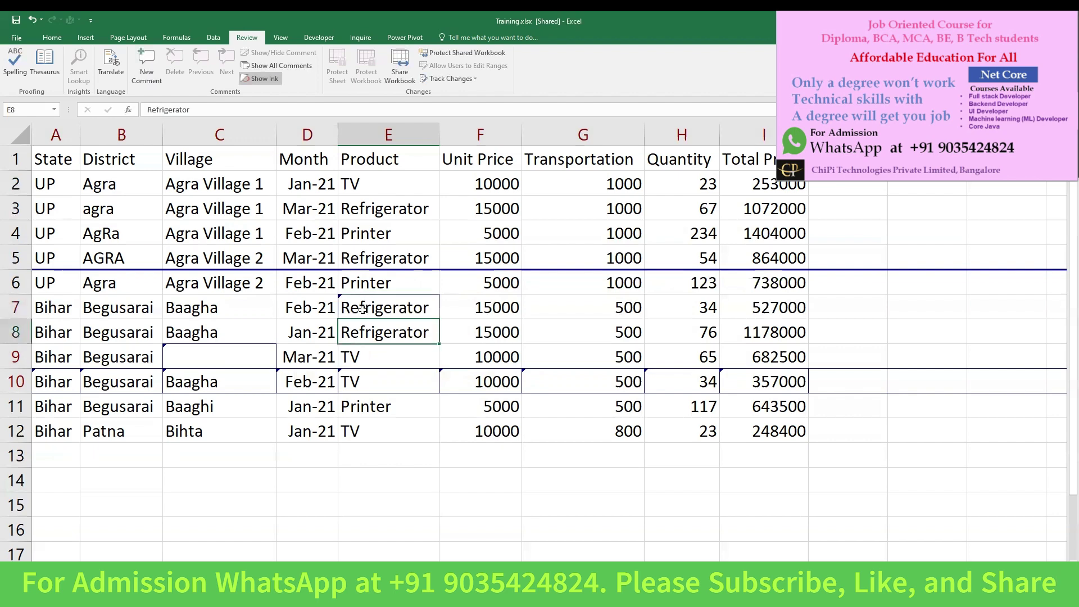
# Select the Patna Bihta row's data to copy it into row 13.
pyautogui.click(56, 457)
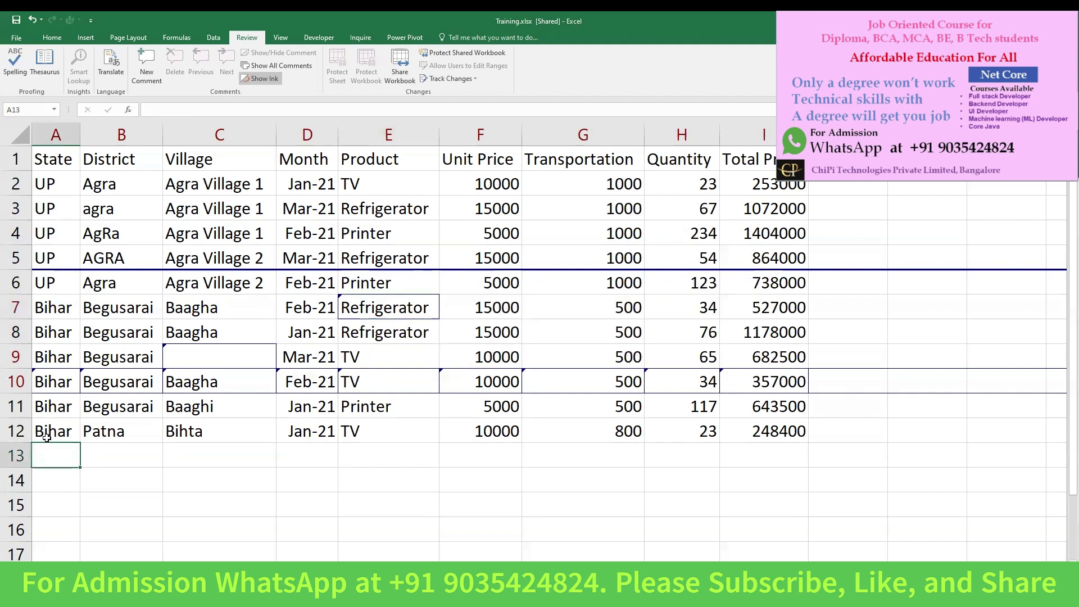
pyautogui.moveTo(59, 431); pyautogui.dragTo(756, 427)
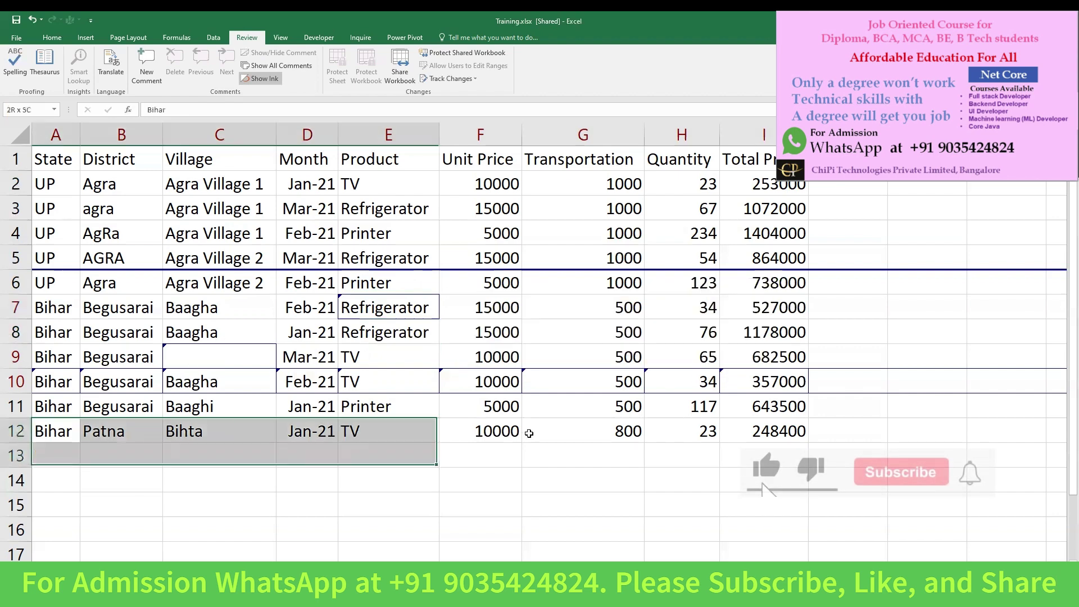
pyautogui.rightClick(756, 427)
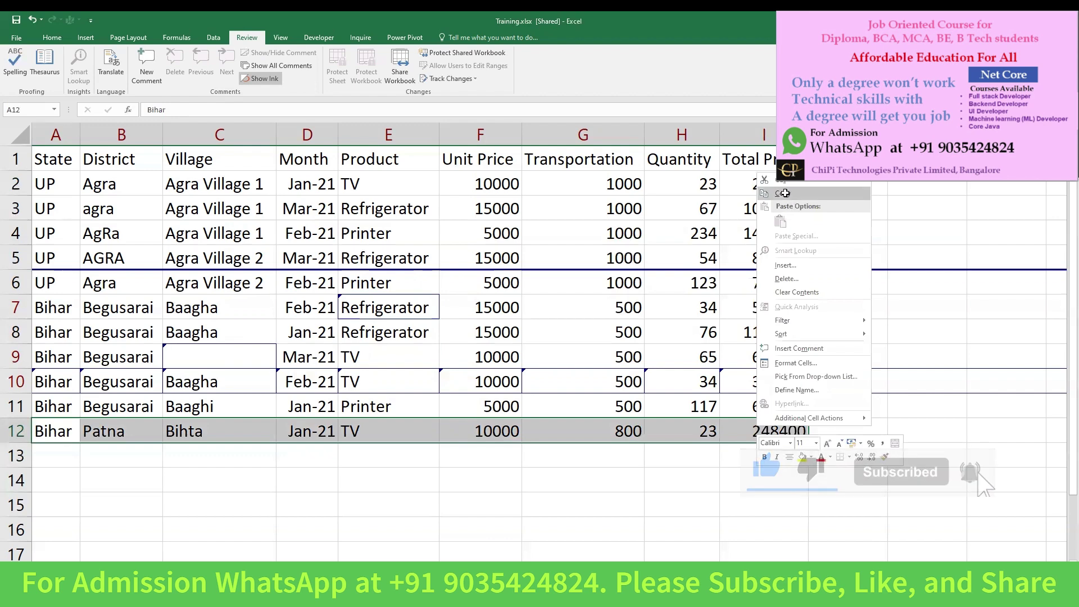
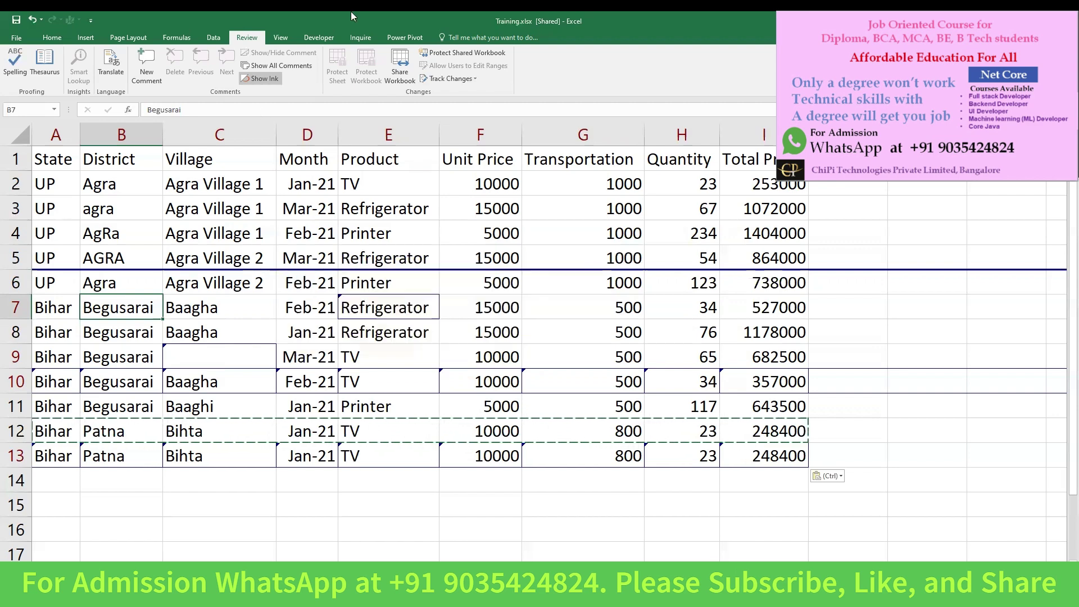
# After checking the Unit Price formula in F7, open Track Changes' Accept/Reject Changes selection dialog.
pyautogui.click(465, 307)
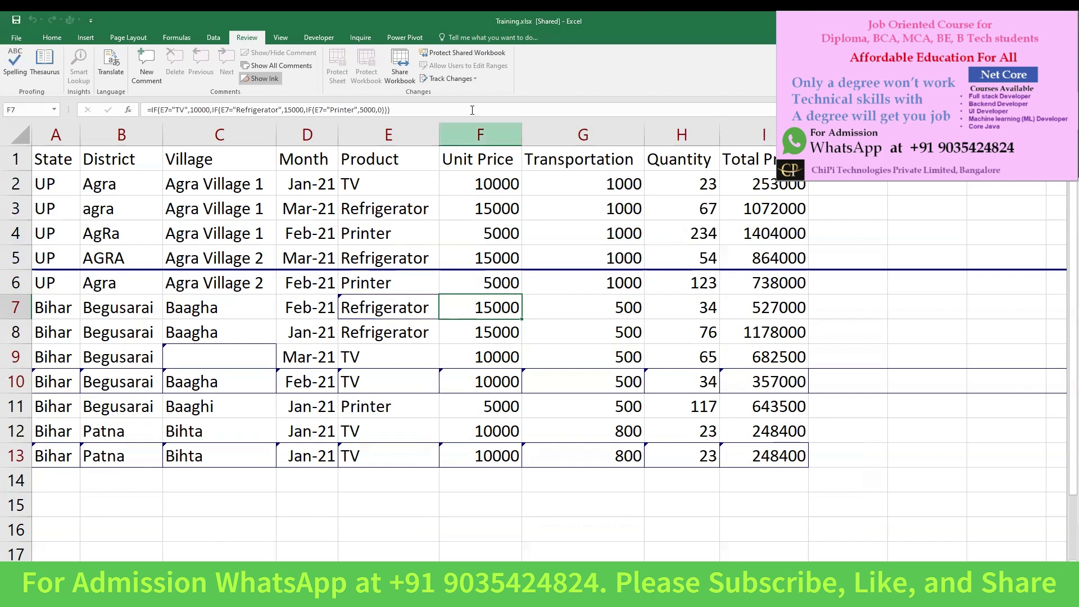
pyautogui.click(477, 80)
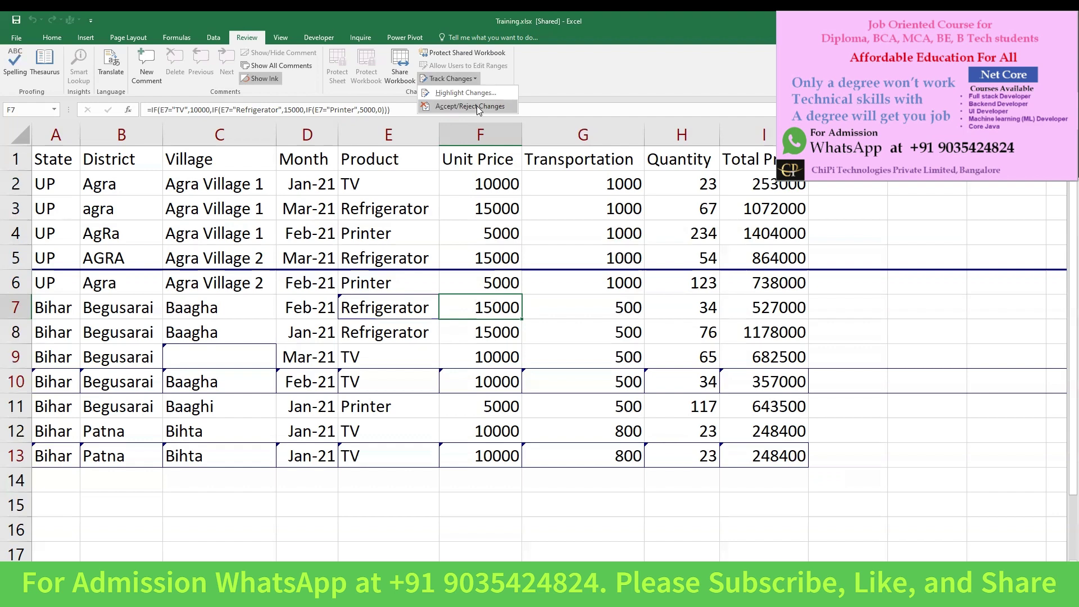
pyautogui.click(477, 106)
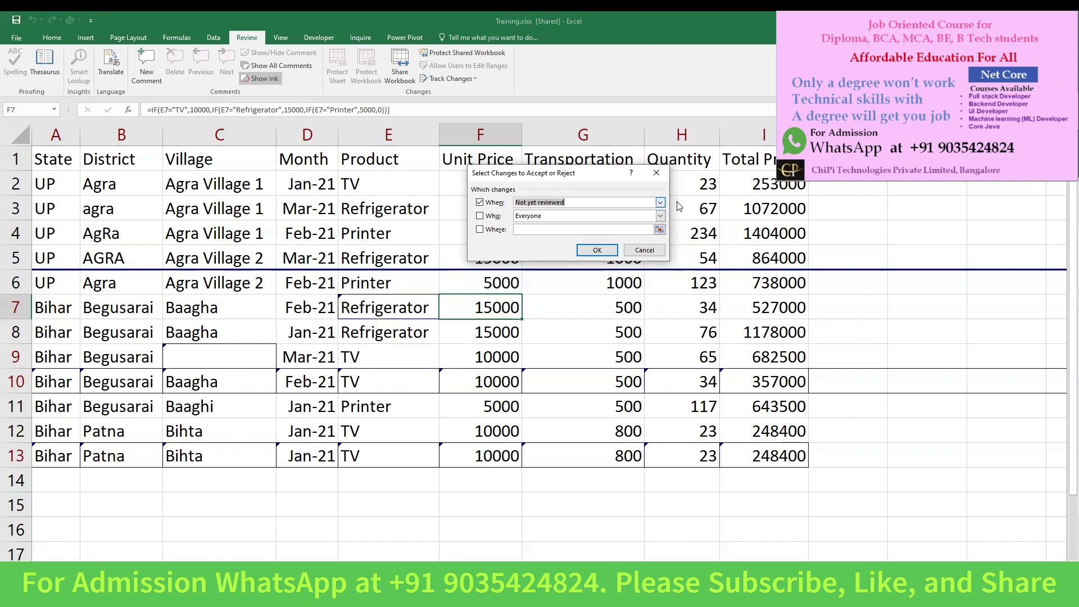
pyautogui.click(661, 202)
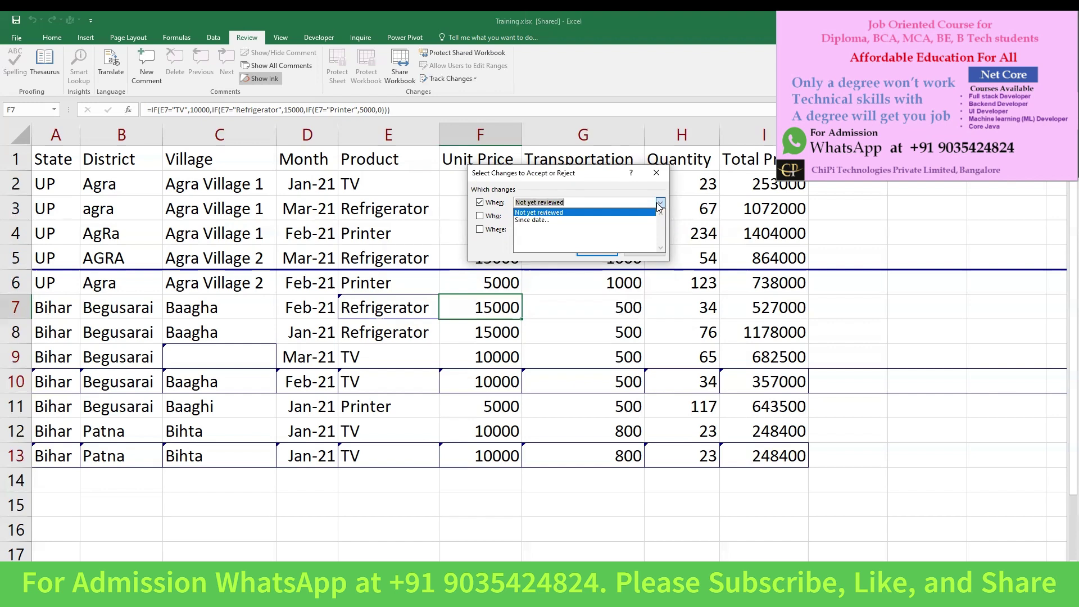
pyautogui.click(576, 217)
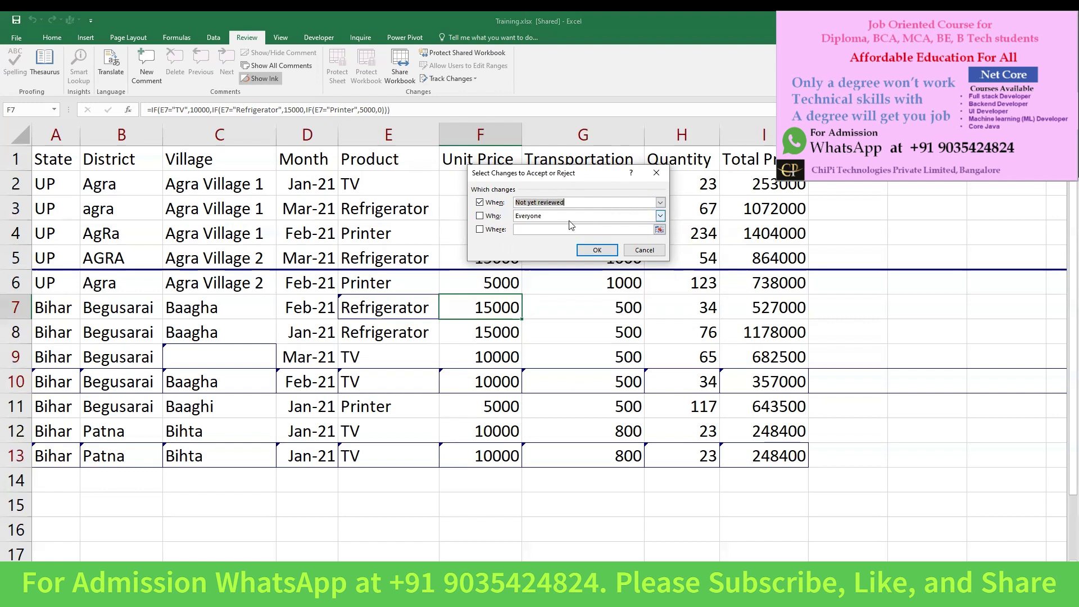
pyautogui.click(588, 218)
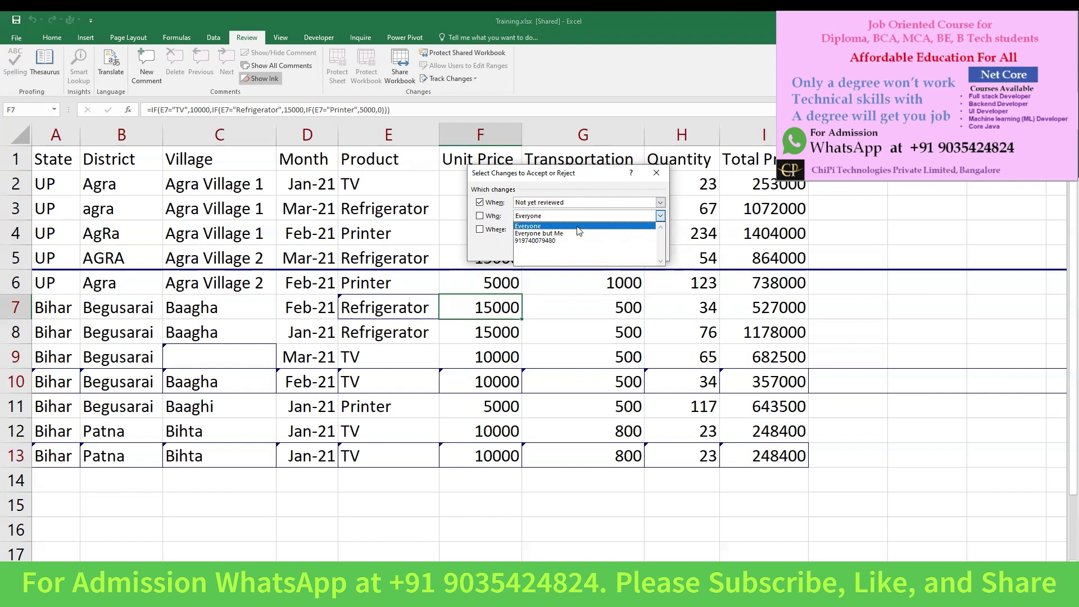
pyautogui.click(578, 226)
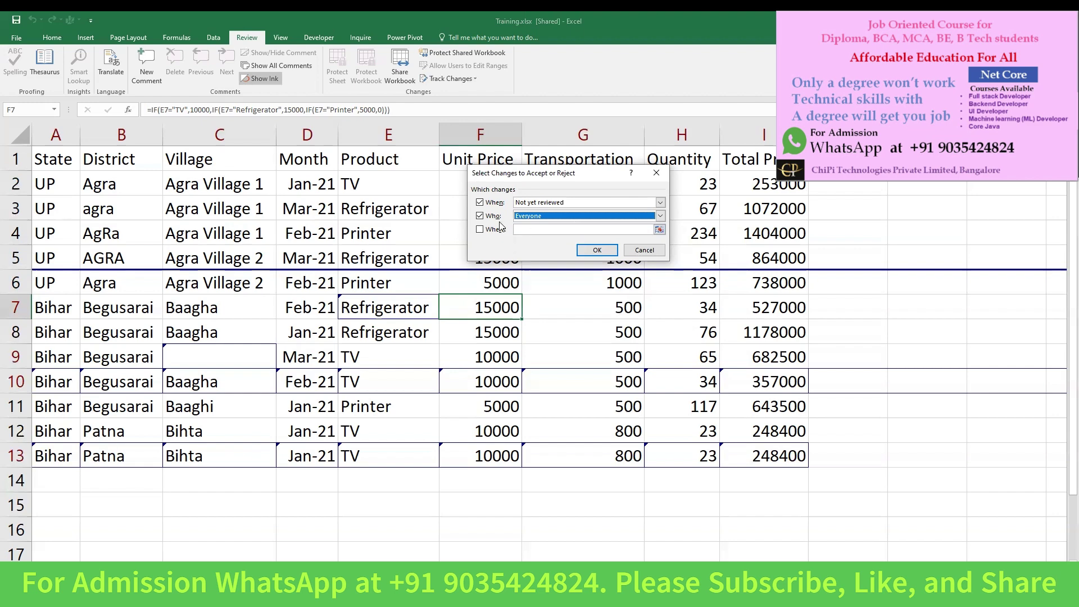
pyautogui.click(481, 217)
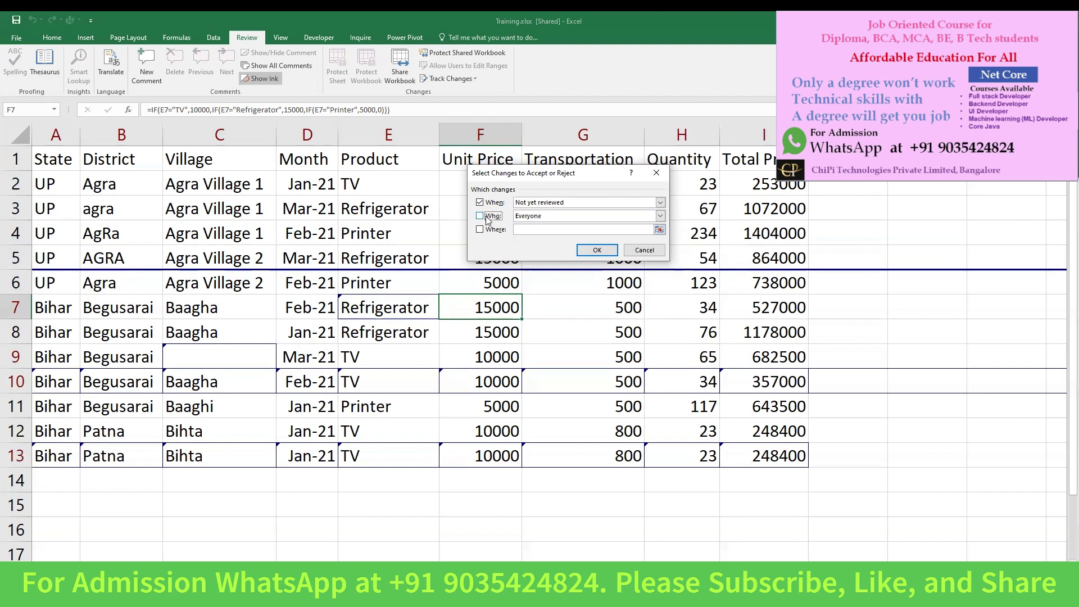
# Start reviewing the 23 changes, move the review clear of the table, and accept E6 changed to Printer.
pyautogui.click(591, 253)
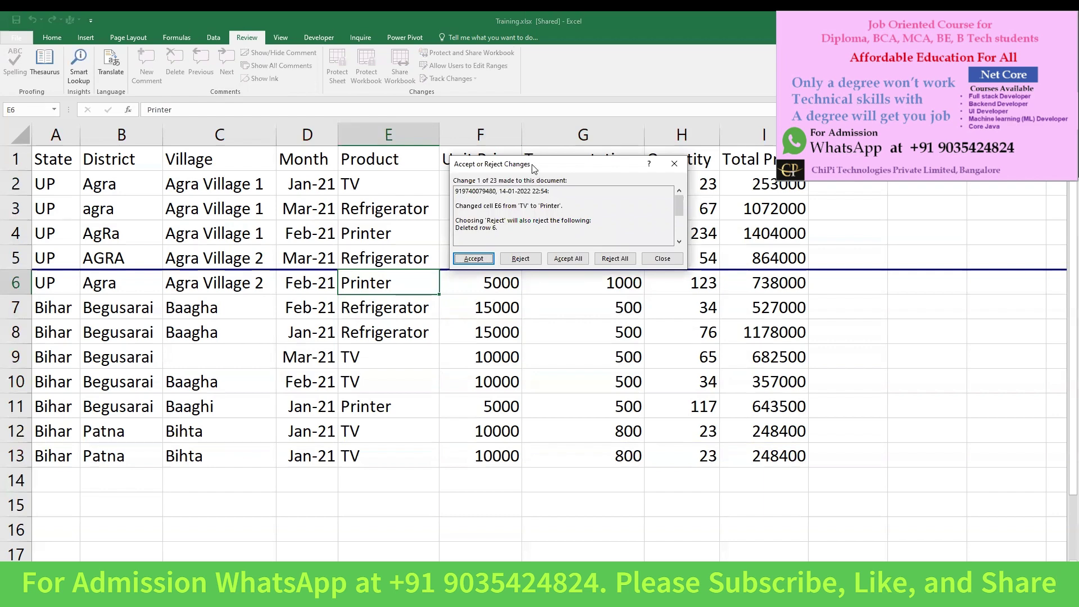
pyautogui.moveTo(533, 167); pyautogui.dragTo(530, 131)
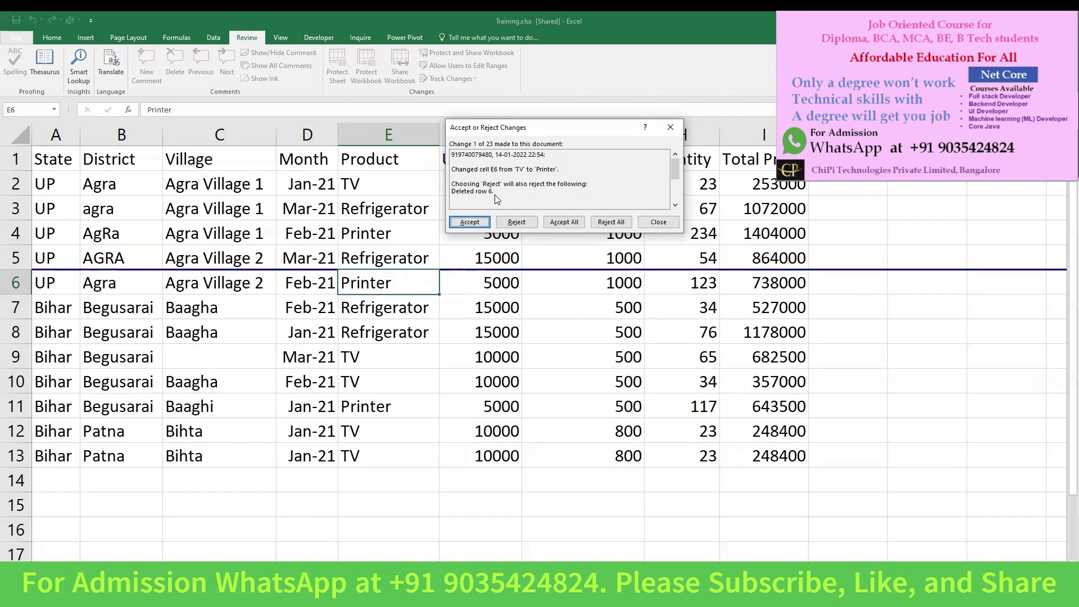
pyautogui.click(470, 222)
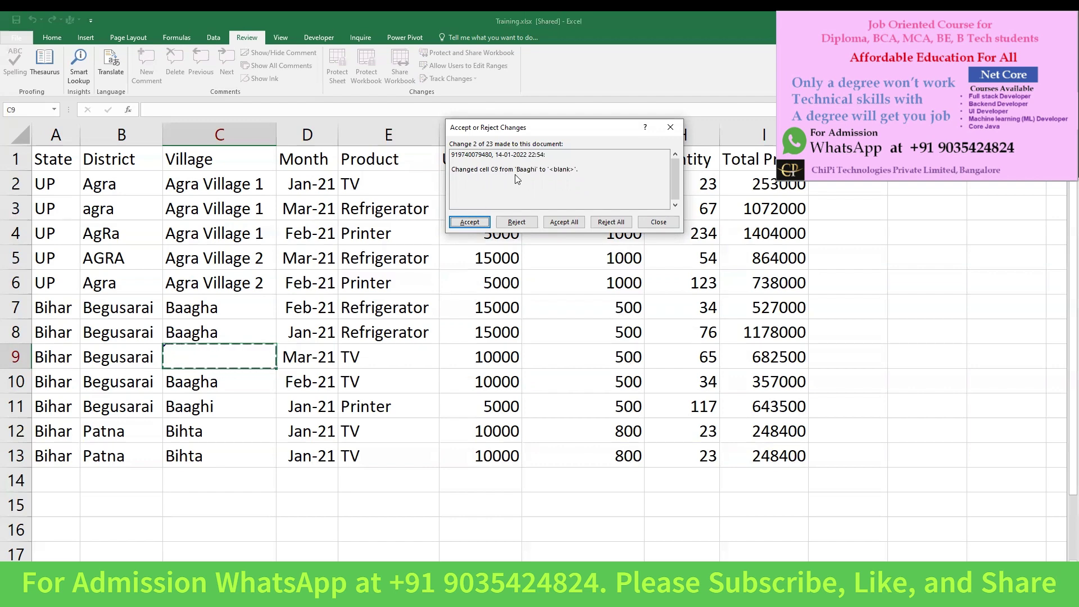
# Reject the C9 blanking, row 10 insertion, row 6 deletion, E8 change (back to TV), and A13/B13 entries.
pyautogui.click(516, 222)
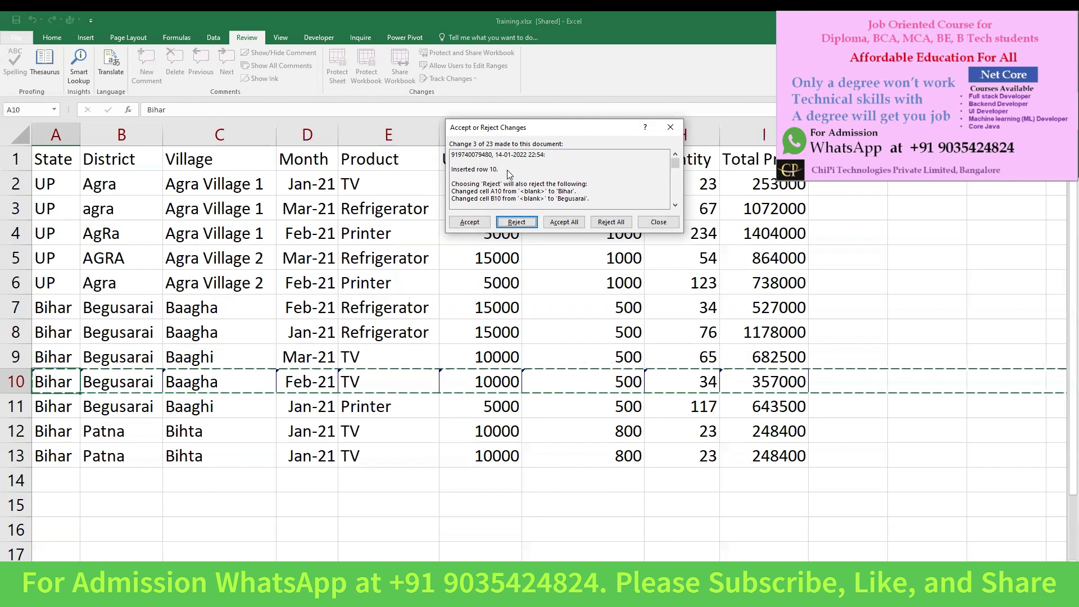
pyautogui.click(517, 222)
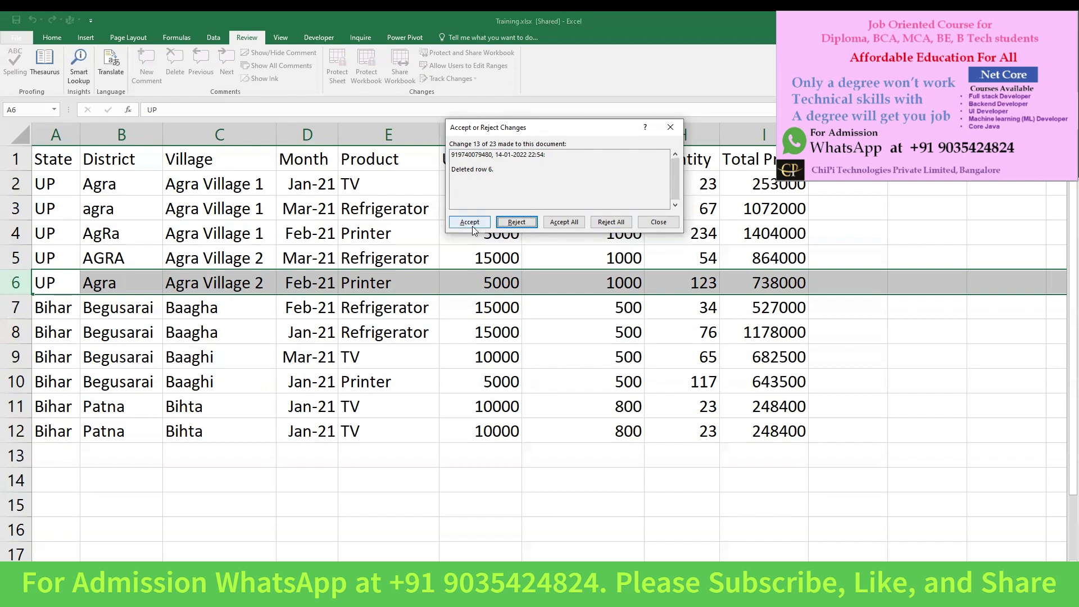
pyautogui.click(515, 222)
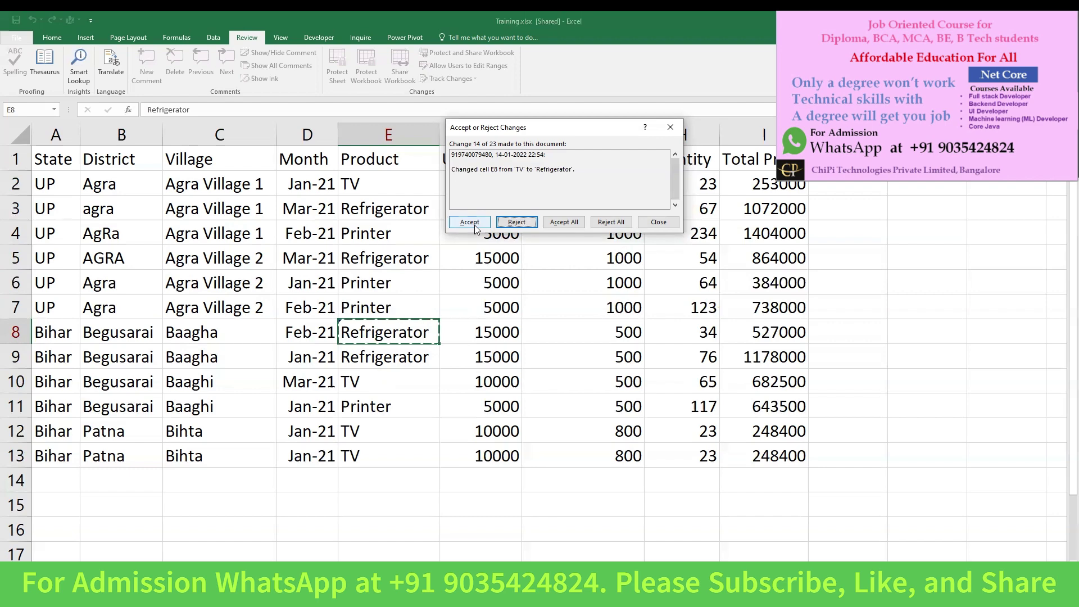
pyautogui.click(512, 224)
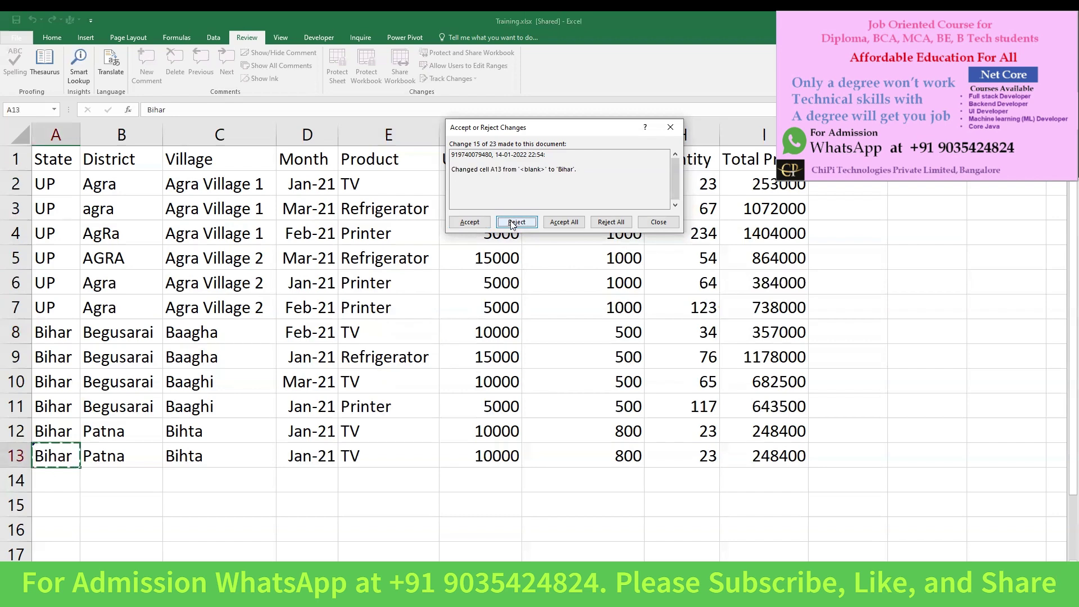
pyautogui.click(512, 223)
pyautogui.click(512, 223)
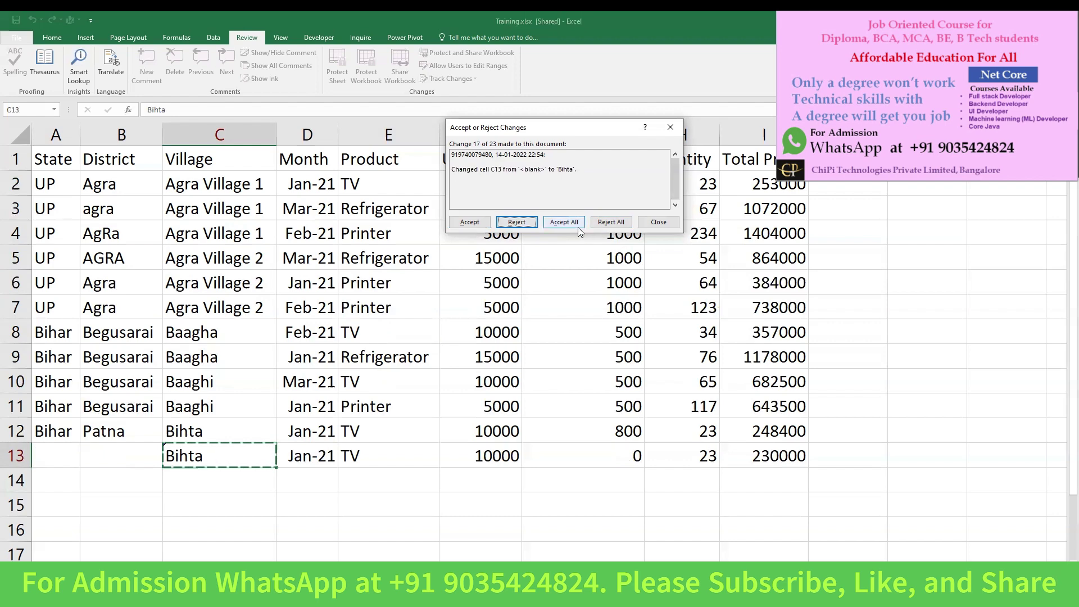
# Reject all 7 remaining changes and confirm, leaving the table ending at row 12.
pyautogui.click(612, 222)
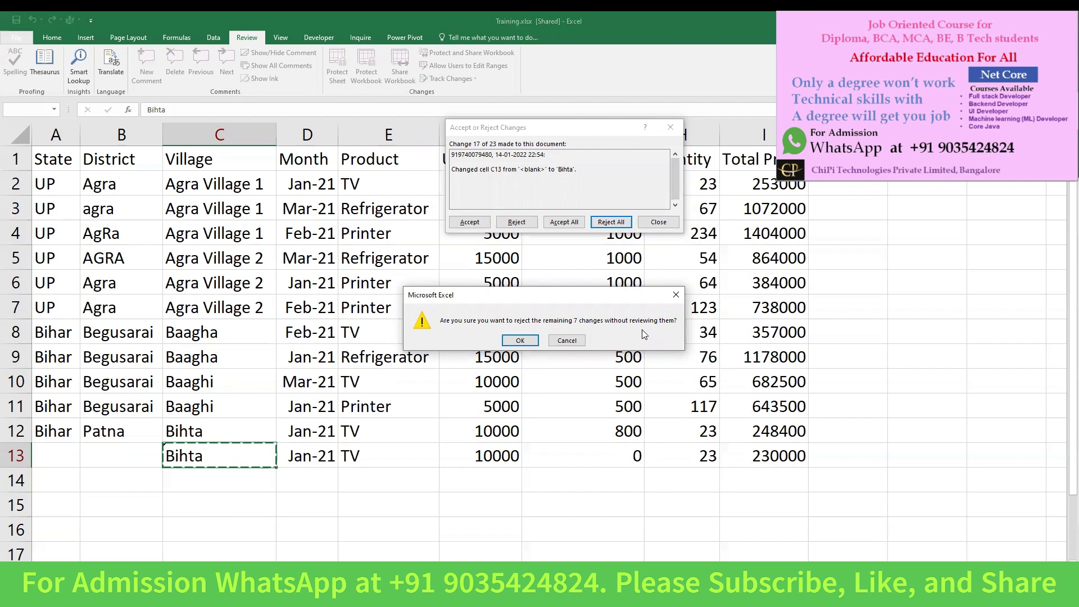
pyautogui.click(528, 342)
# Uncheck 'Track changes while editing' in Highlight Changes and confirm removing Training.xlsx from shared use.
pyautogui.press('Down')
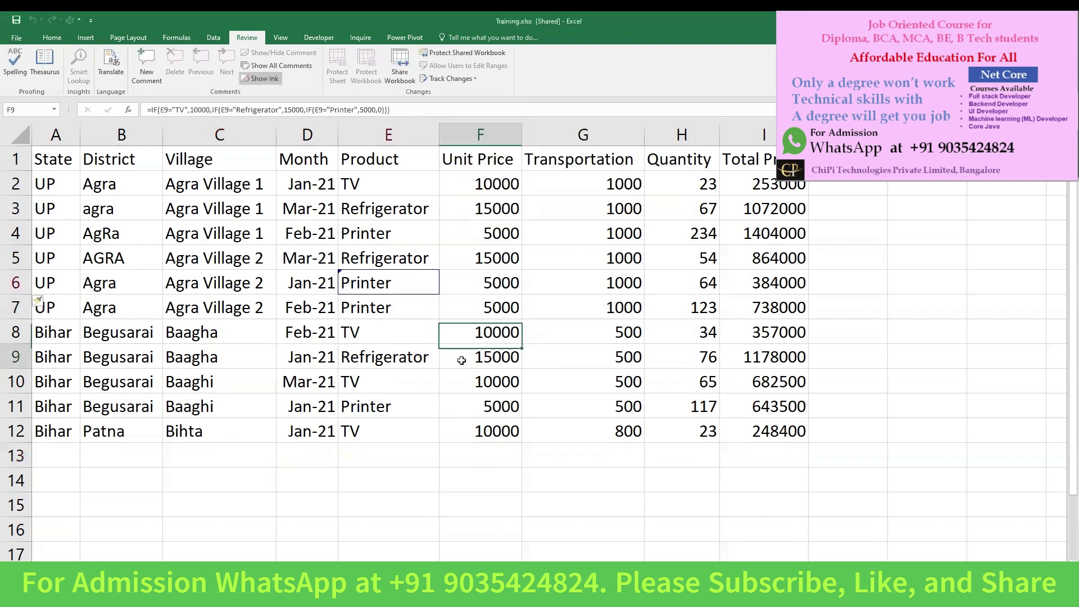
pyautogui.press('Down')
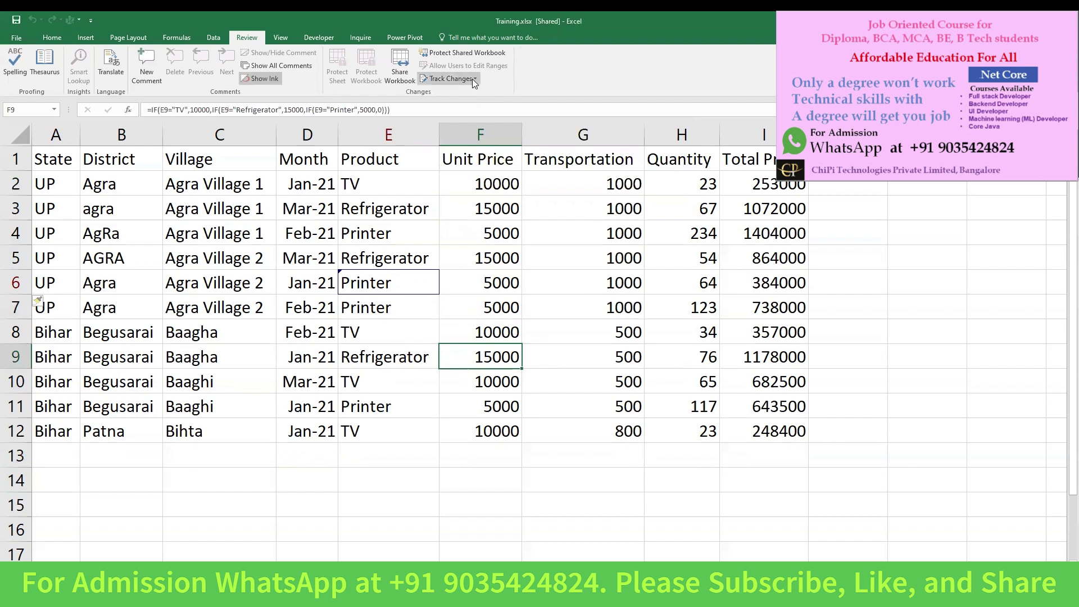
pyautogui.click(474, 82)
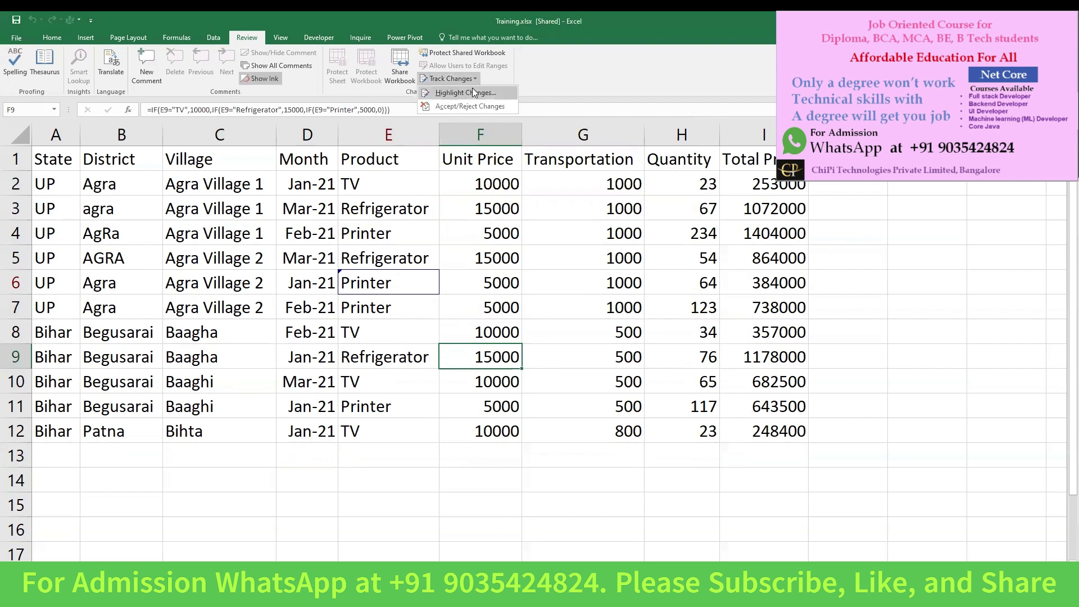
pyautogui.click(473, 93)
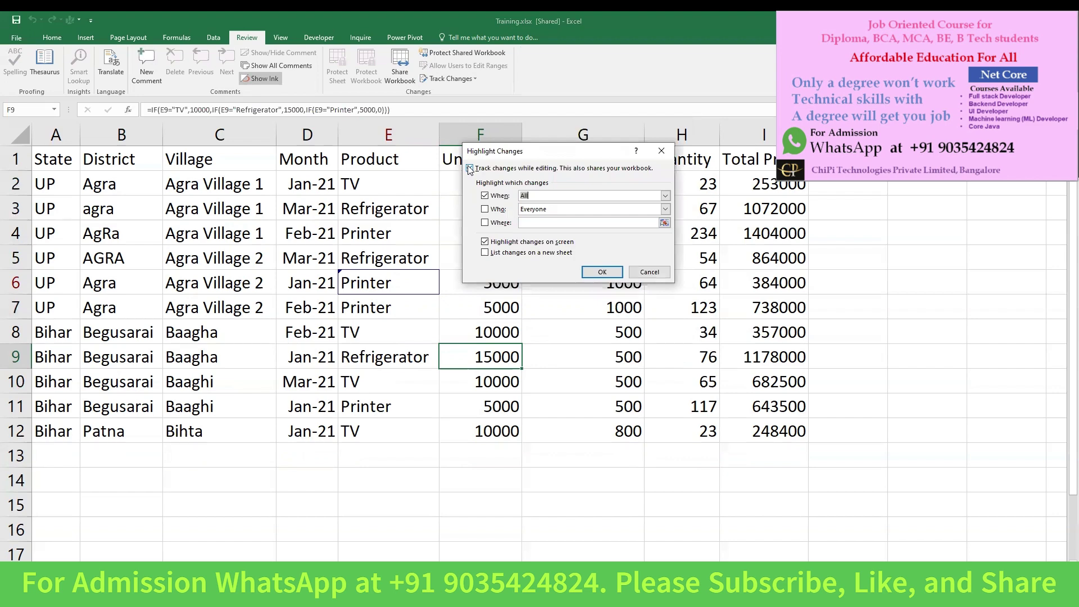
pyautogui.click(470, 169)
pyautogui.click(470, 169)
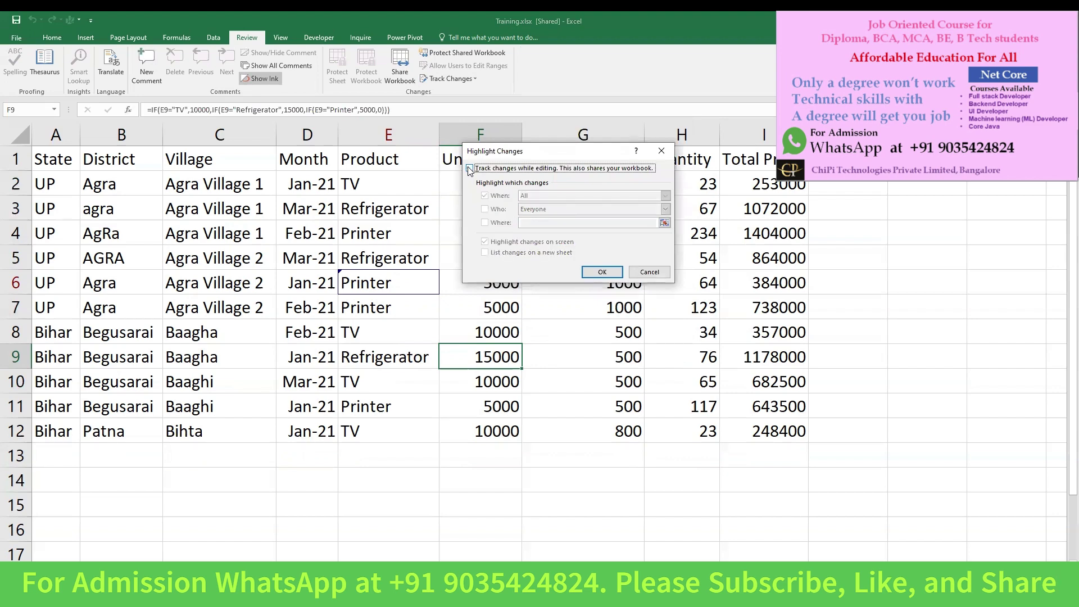
pyautogui.click(601, 273)
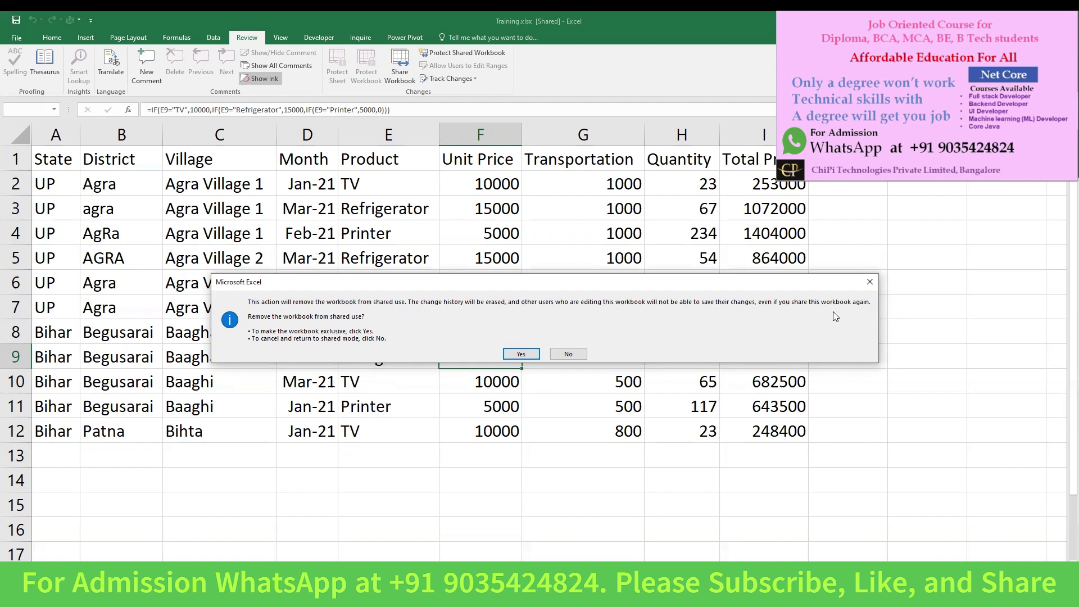
pyautogui.click(521, 354)
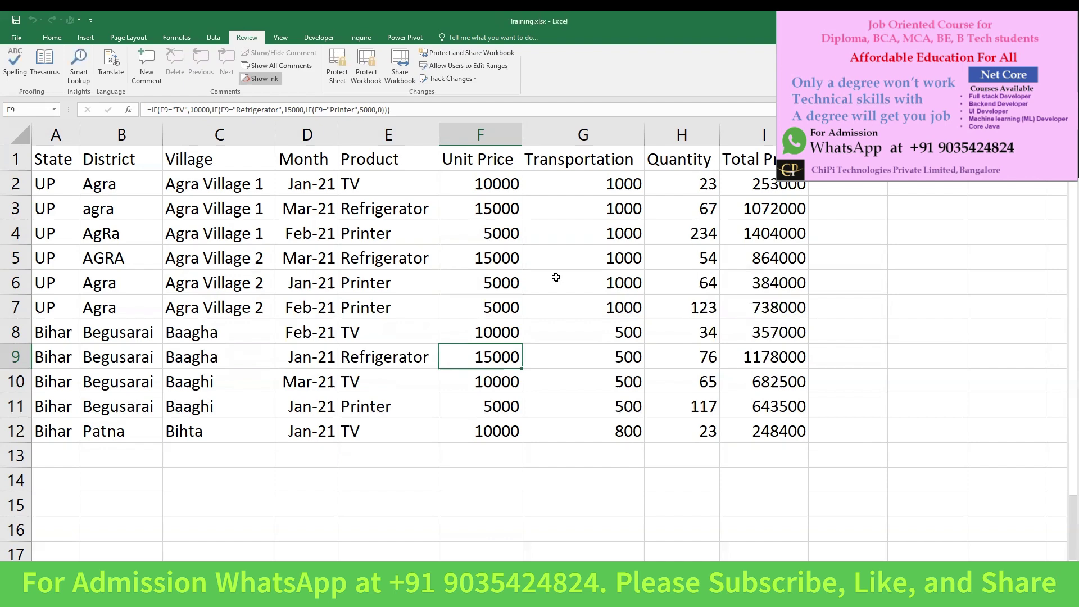
# Enter Printer as the product in E10, so its unit price becomes 5000 and total 357500.
pyautogui.click(375, 385)
pyautogui.write('P')
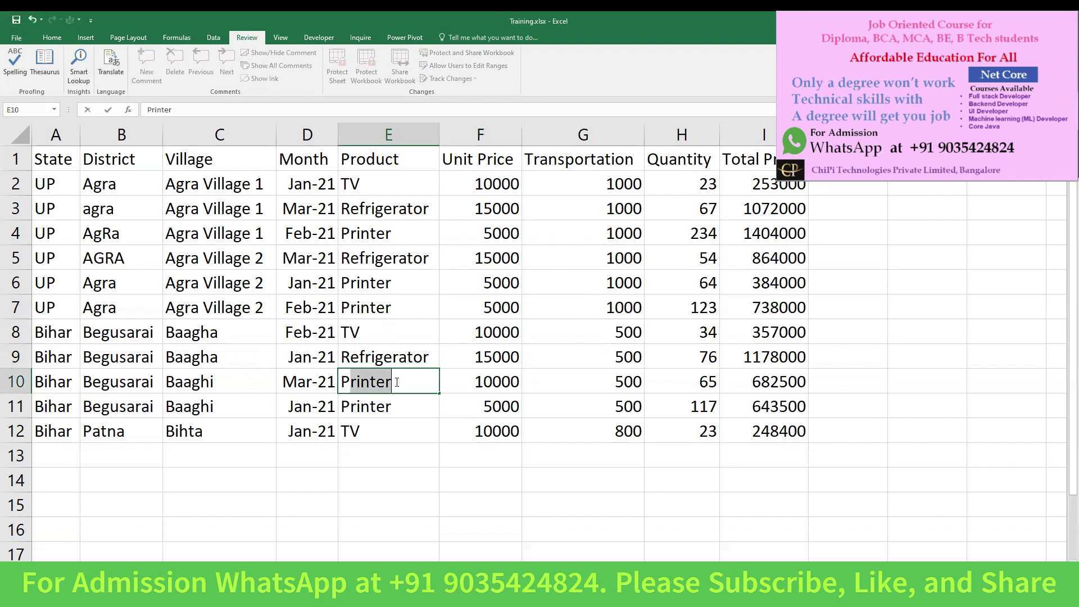
pyautogui.write('rintter')
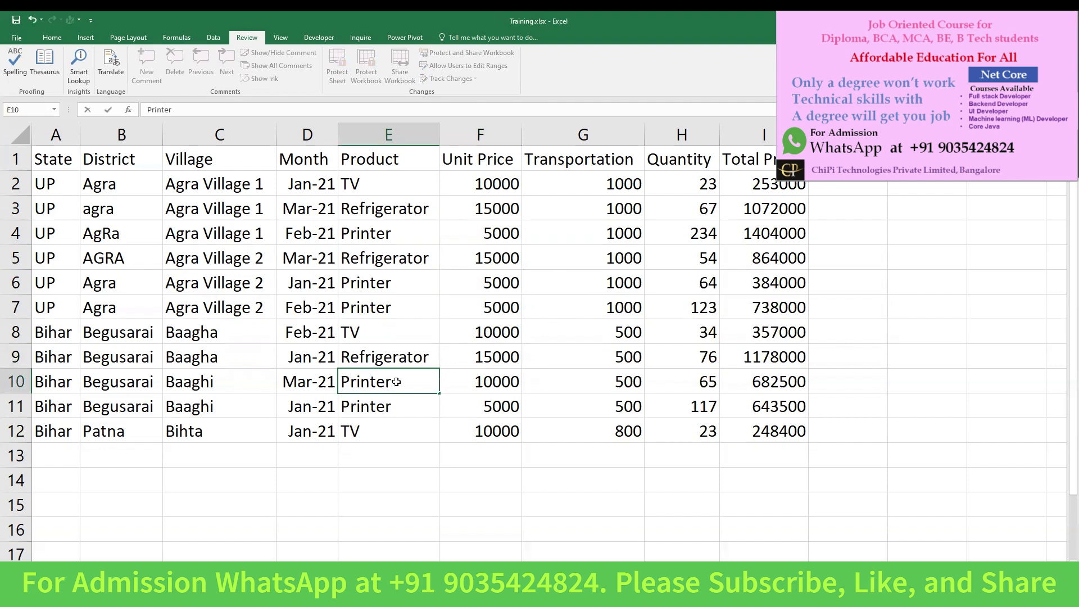
pyautogui.press('Return')
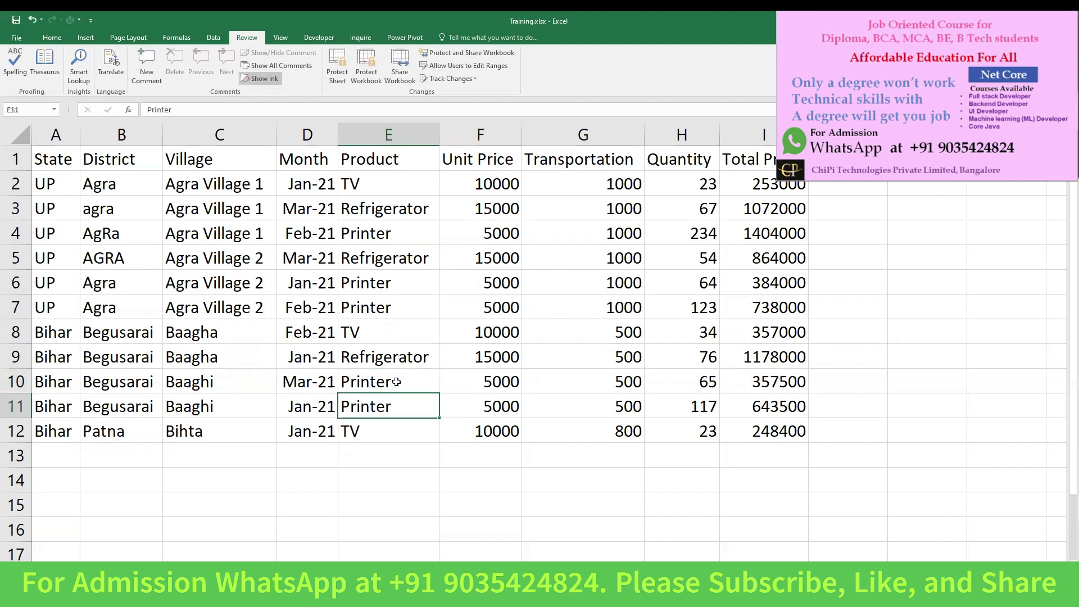